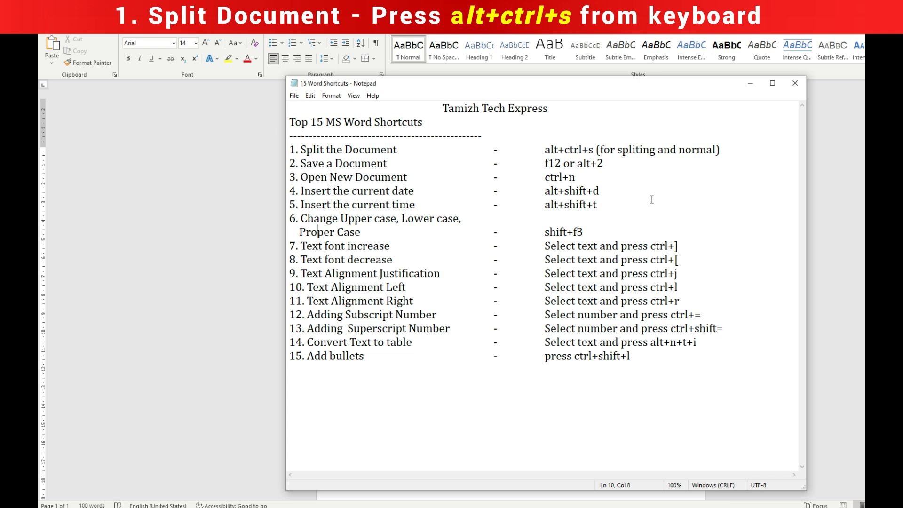
Step: Switch to the Word document starting with "Welcome to Tamizh Tech Express" and split its window into two panes
{"action": "left_click", "coordinate": [849, 240]}
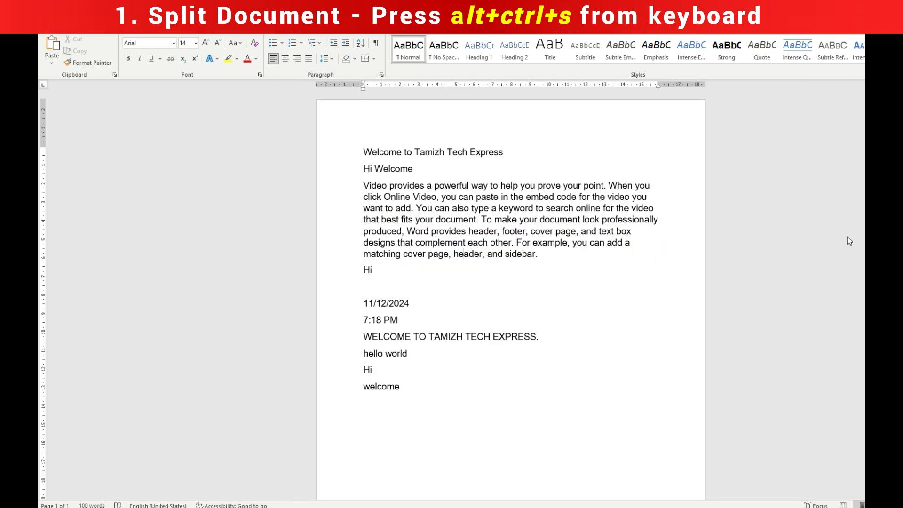
{"action": "left_click", "coordinate": [380, 285]}
{"action": "key", "text": "ctrl+alt+s"}
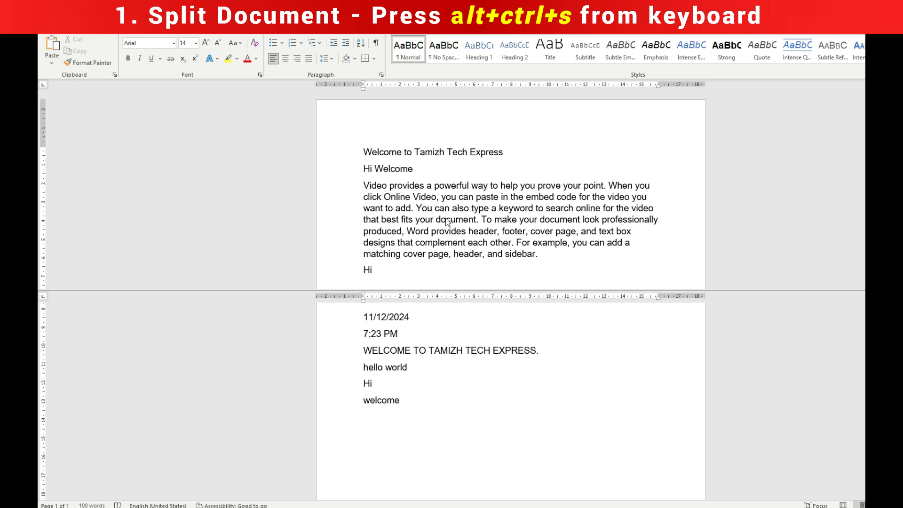
Step: Enter "hi" on the empty line above the date, working in the upper pane
{"action": "scroll", "coordinate": [447, 225], "scroll_direction": "down", "scroll_amount": 2}
{"action": "scroll", "coordinate": [445, 308], "scroll_direction": "down", "scroll_amount": 2}
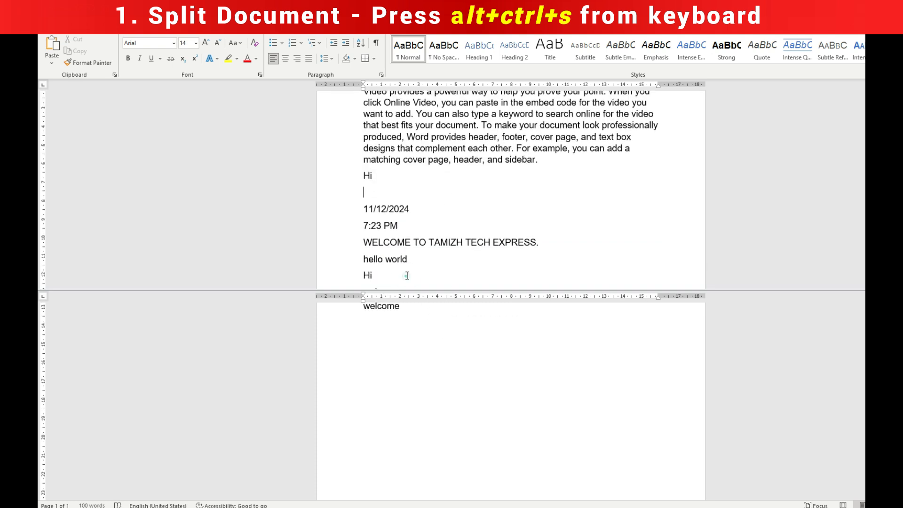
{"action": "type", "text": "hi"}
Step: Add a new line reading "good" directly above the date, working in the lower pane
{"action": "left_click", "coordinate": [435, 318]}
{"action": "scroll", "coordinate": [436, 319], "scroll_direction": "up", "scroll_amount": 4}
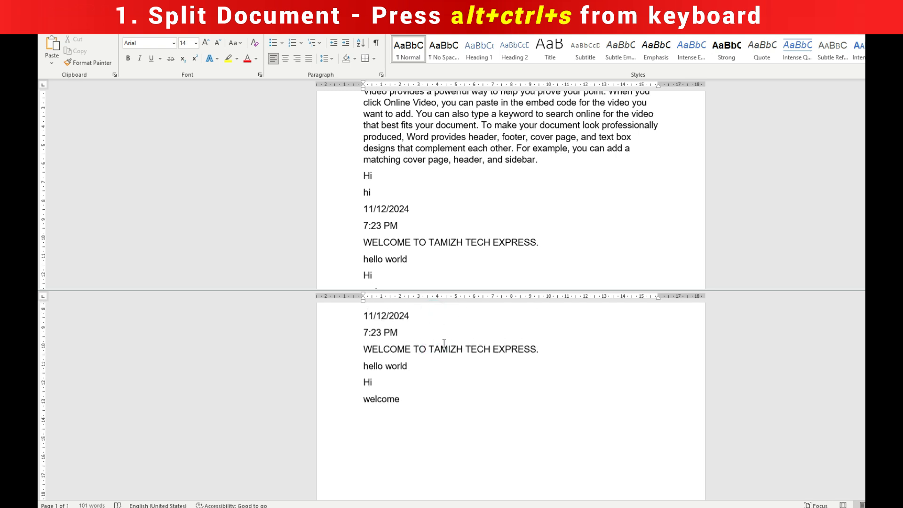
{"action": "left_click", "coordinate": [389, 395]}
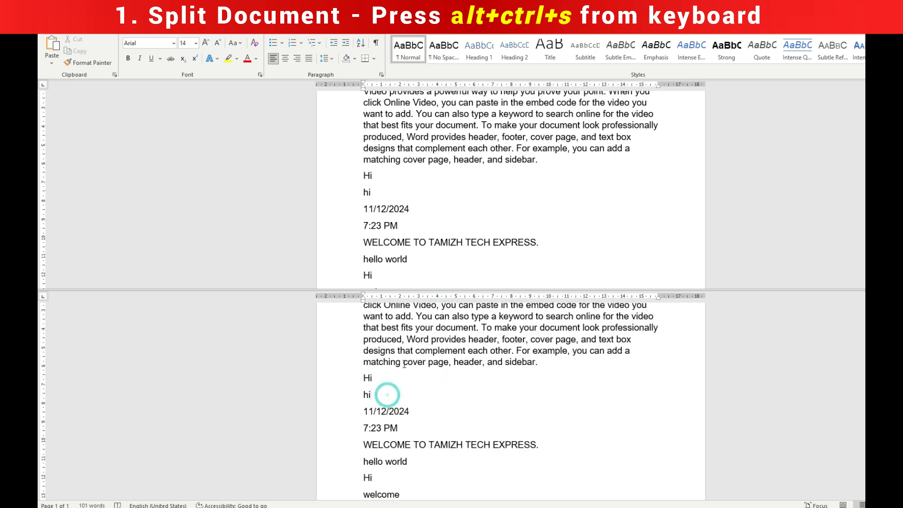
{"action": "key", "text": "Return"}
{"action": "type", "text": "good"}
Step: Remove the window split to return the document to a single pane
{"action": "scroll", "coordinate": [516, 397], "scroll_direction": "down", "scroll_amount": 1}
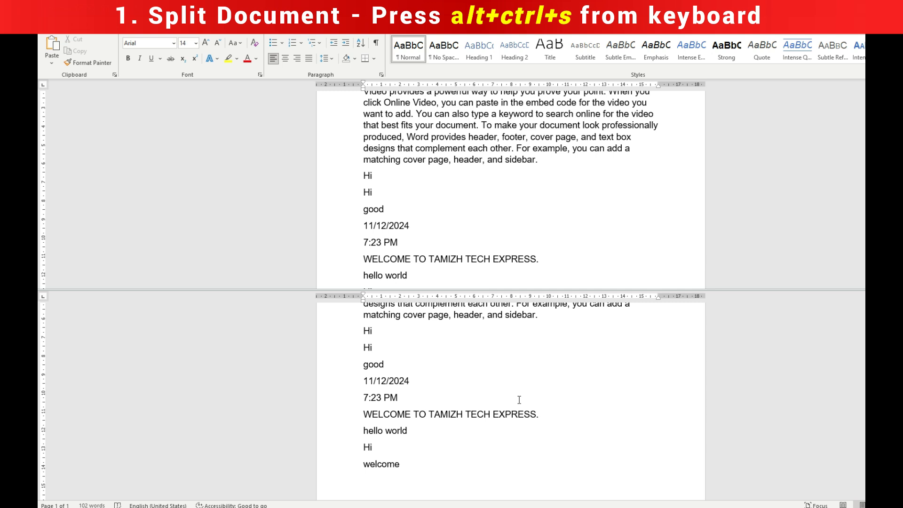
{"action": "key", "text": "ctrl+alt+s"}
{"action": "scroll", "coordinate": [519, 399], "scroll_direction": "up", "scroll_amount": 2}
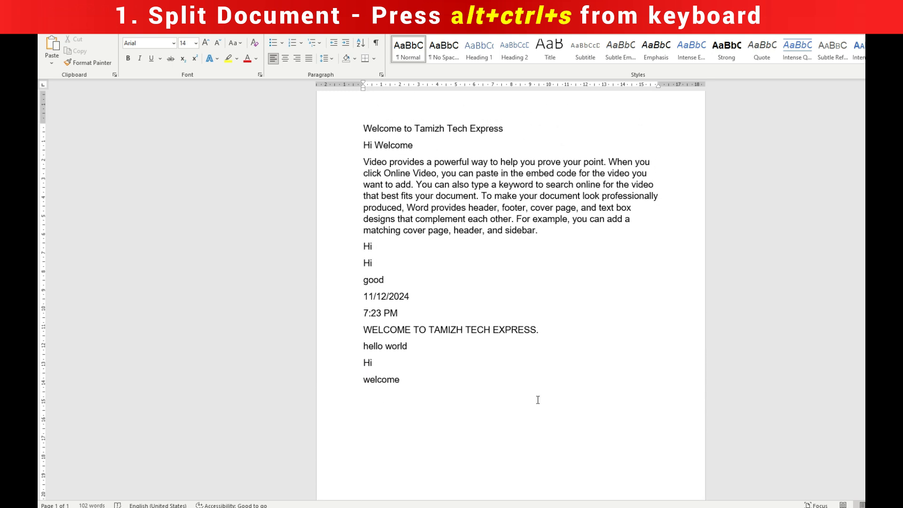
Step: Open the Save As dialog for the welcome document and cancel it without saving
{"action": "left_click", "coordinate": [369, 507]}
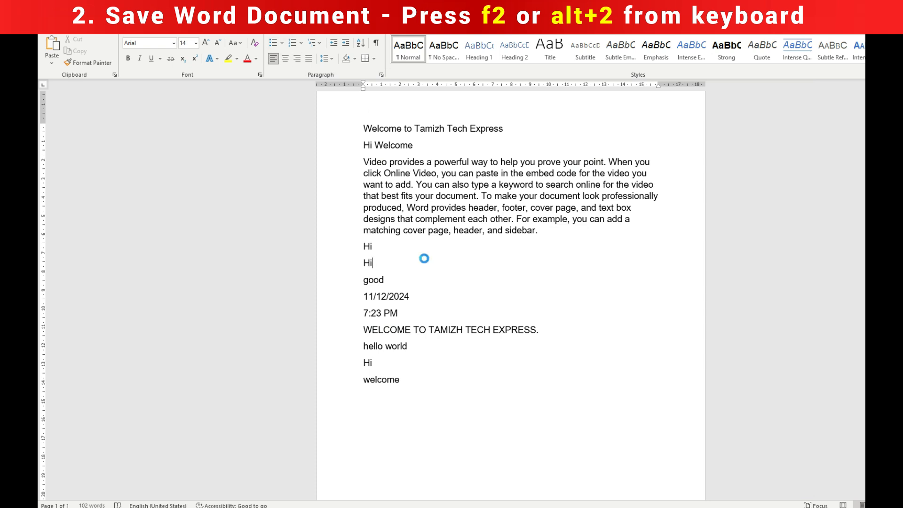
{"action": "key", "text": "F12"}
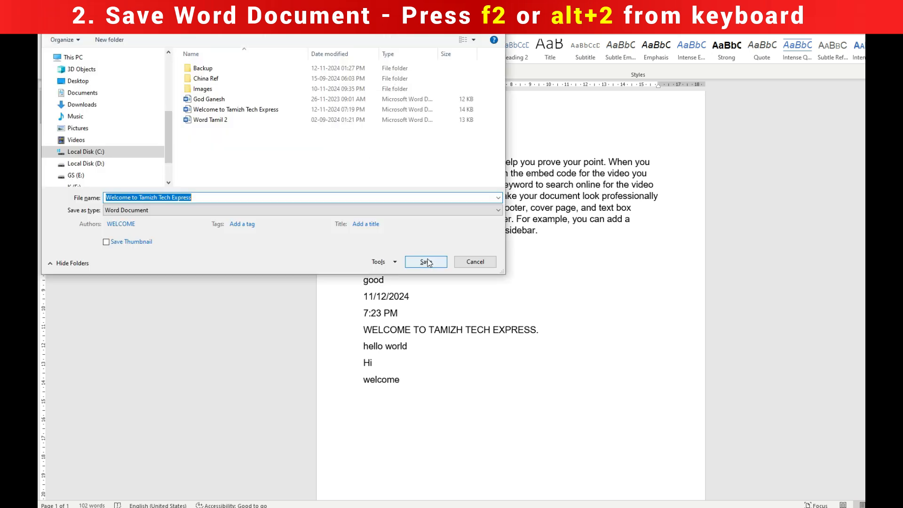
{"action": "left_click", "coordinate": [215, 198]}
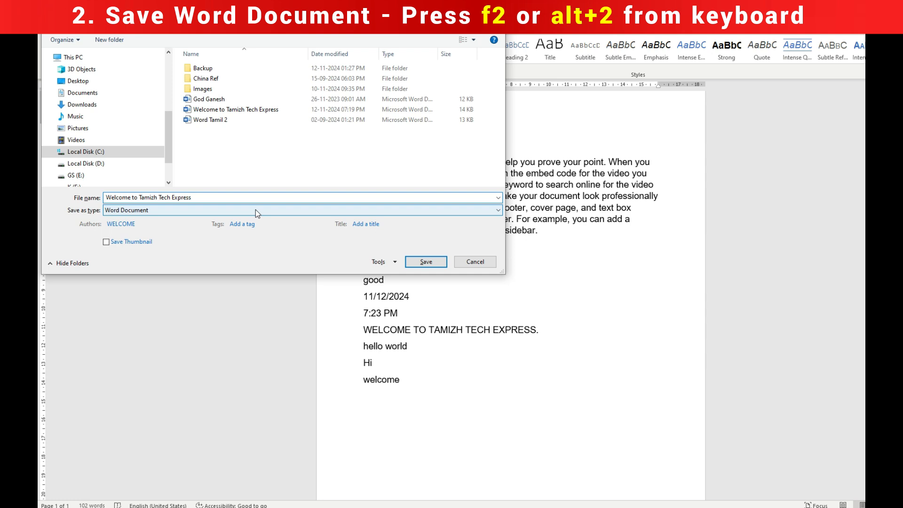
{"action": "left_click", "coordinate": [476, 264]}
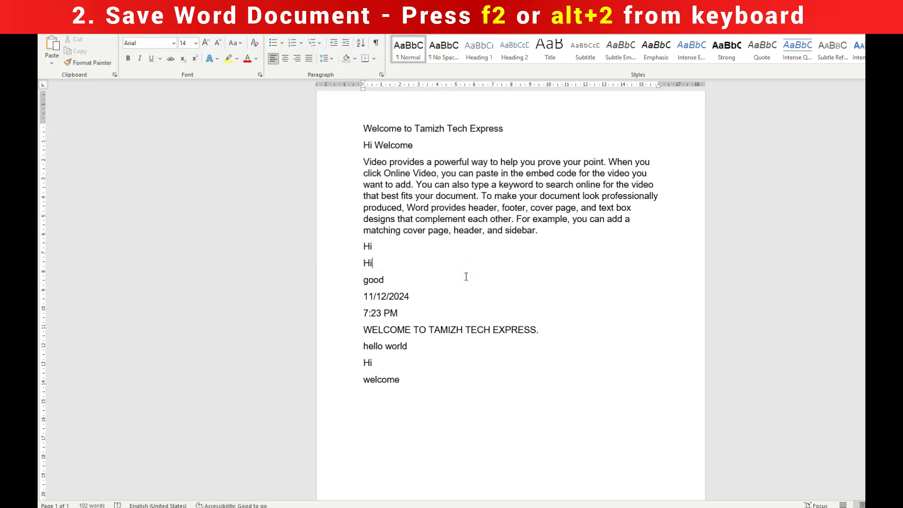
Step: Switch to the document containing only a date and time, open its Save As page and leave it without saving
{"action": "left_click", "coordinate": [507, 472]}
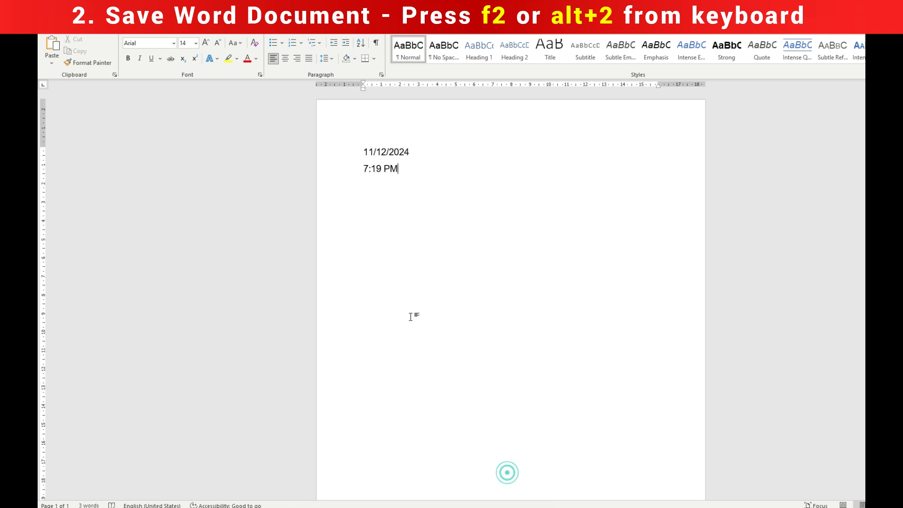
{"action": "key", "text": "alt+2"}
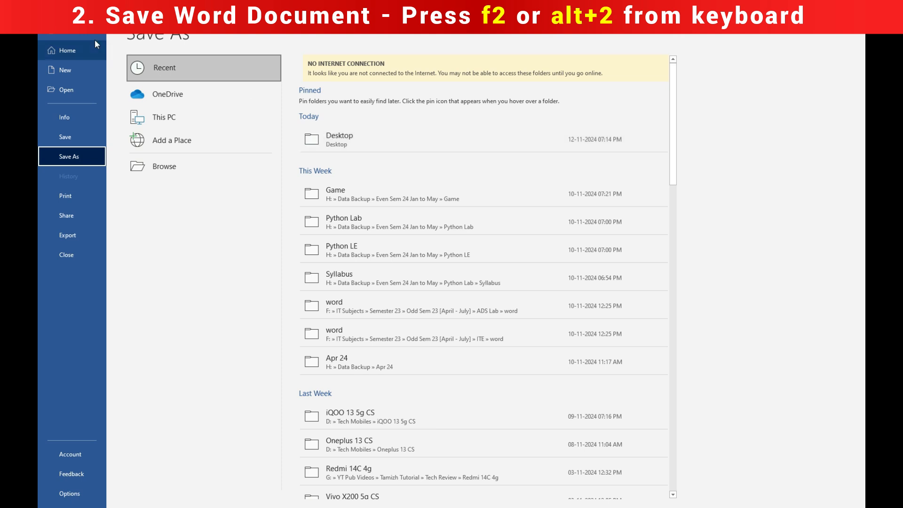
{"action": "left_click", "coordinate": [56, 28]}
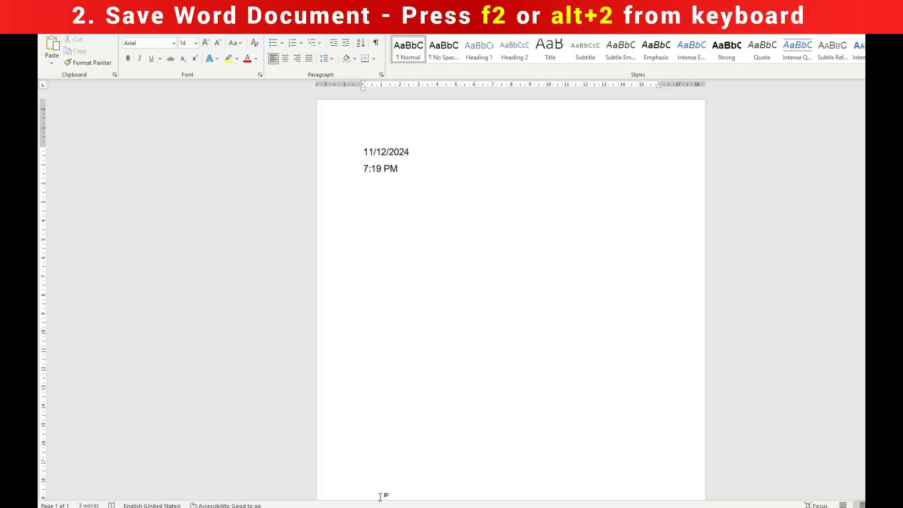
Step: Consult the Notepad shortcut list, return to the welcome document and create a new blank document
{"action": "left_click", "coordinate": [365, 507]}
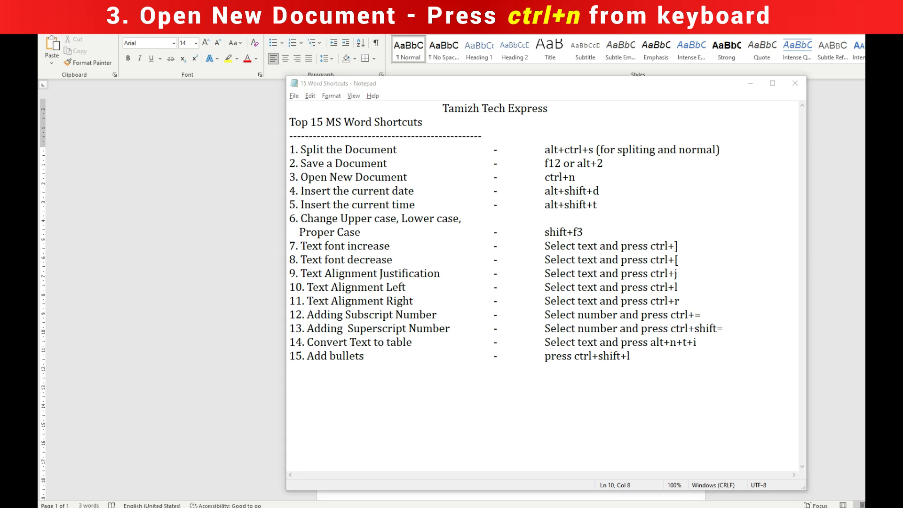
{"action": "left_click", "coordinate": [334, 473]}
{"action": "left_click", "coordinate": [437, 369]}
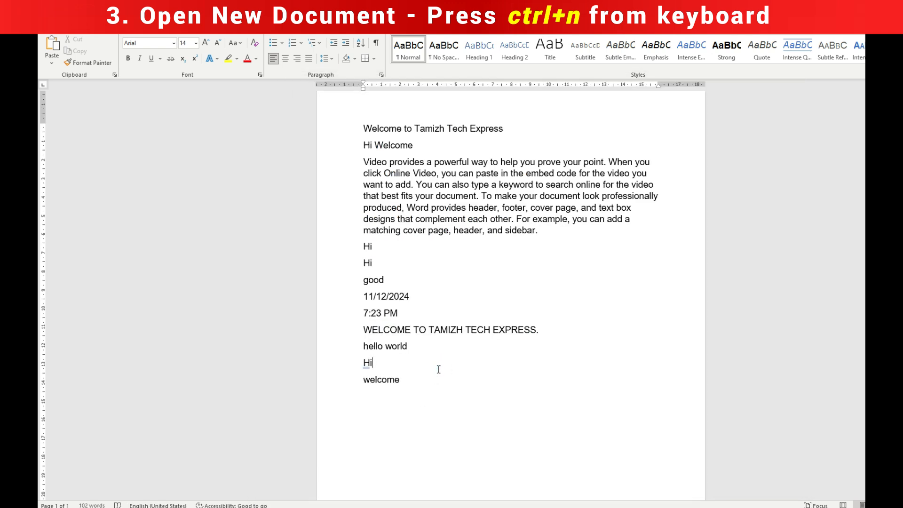
{"action": "key", "text": "ctrl+n"}
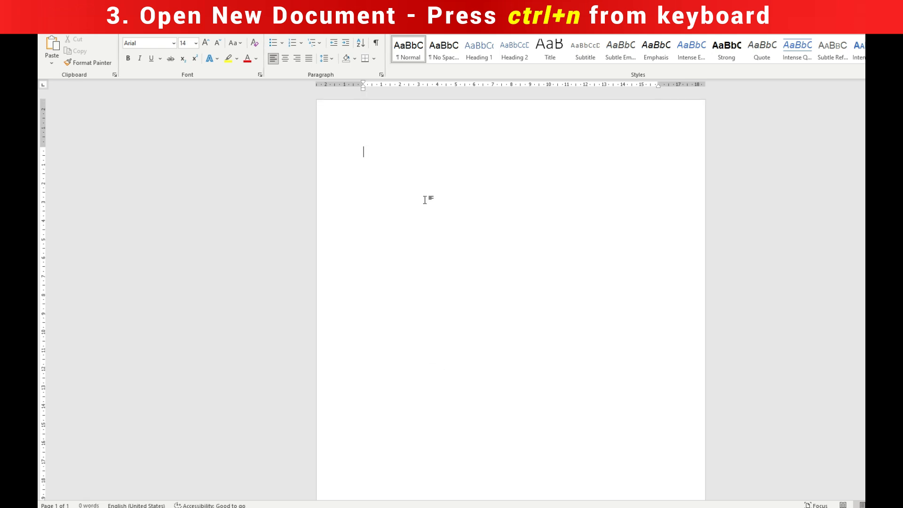
Step: Insert the current date in the blank document and the current time on a separate line below it
{"action": "left_click", "coordinate": [379, 505]}
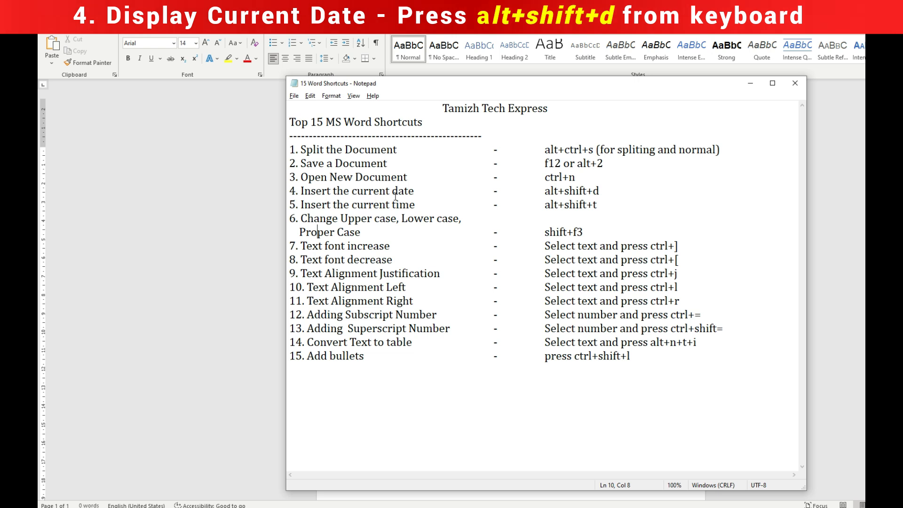
{"action": "key", "text": "alt+Tab"}
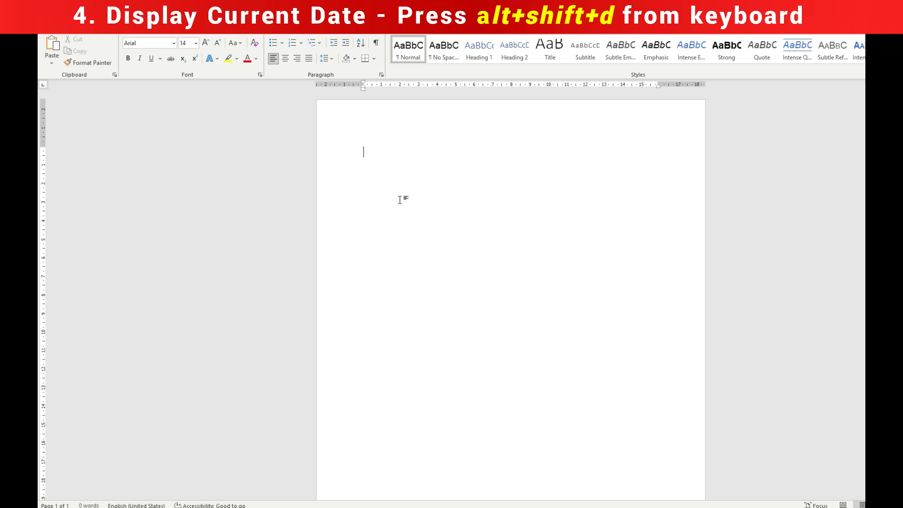
{"action": "key", "text": "alt+shift+d"}
{"action": "key", "text": "Return"}
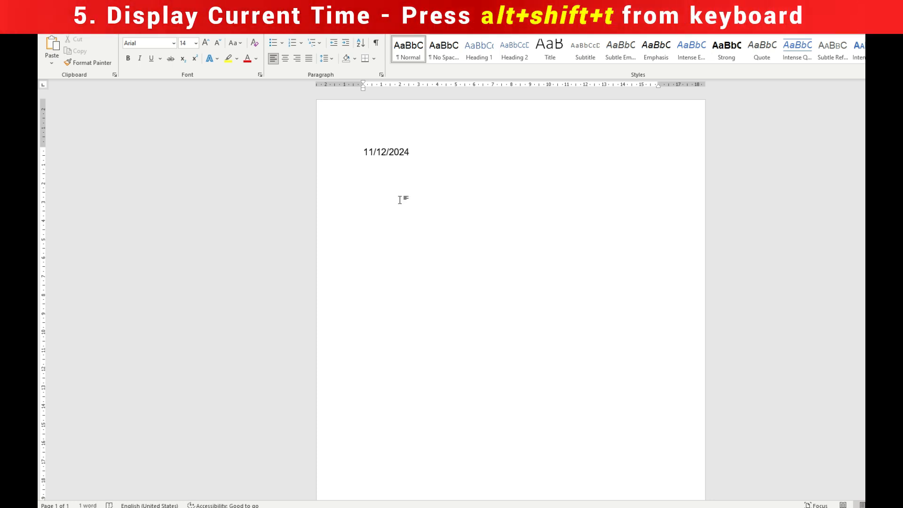
{"action": "key", "text": "alt+shift+t"}
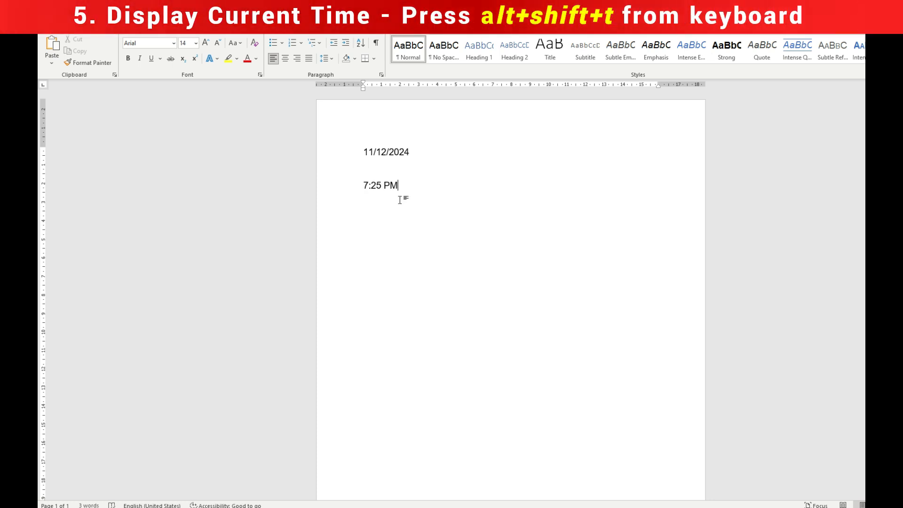
{"action": "key", "text": "Return"}
Step: Switch to the Notepad shortcut list and review the entry for changing upper, lower and proper case
{"action": "left_click", "coordinate": [361, 507]}
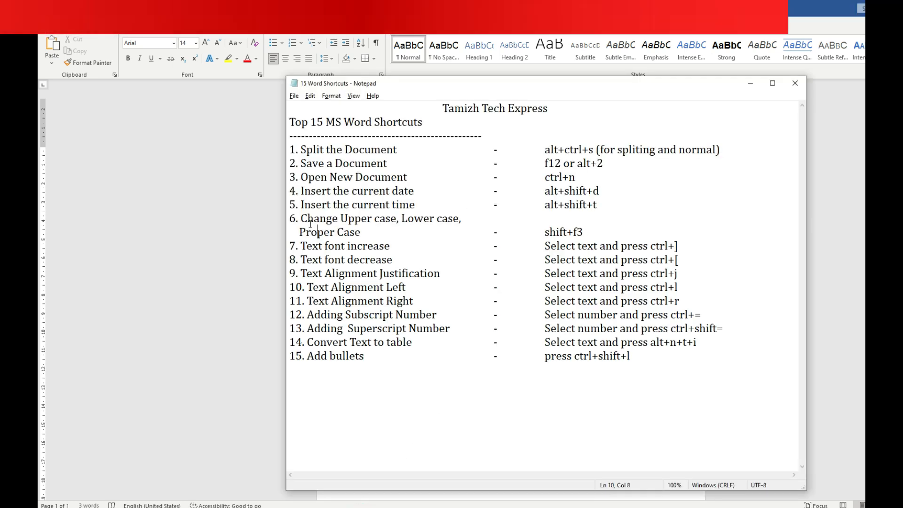
{"action": "left_click_drag", "start_coordinate": [340, 219], "coordinate": [437, 220]}
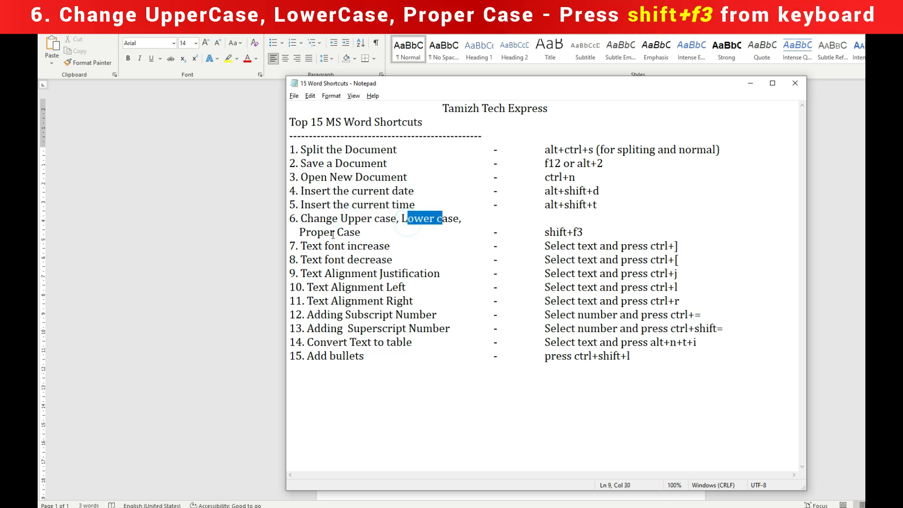
{"action": "left_click_drag", "start_coordinate": [333, 232], "coordinate": [360, 231]}
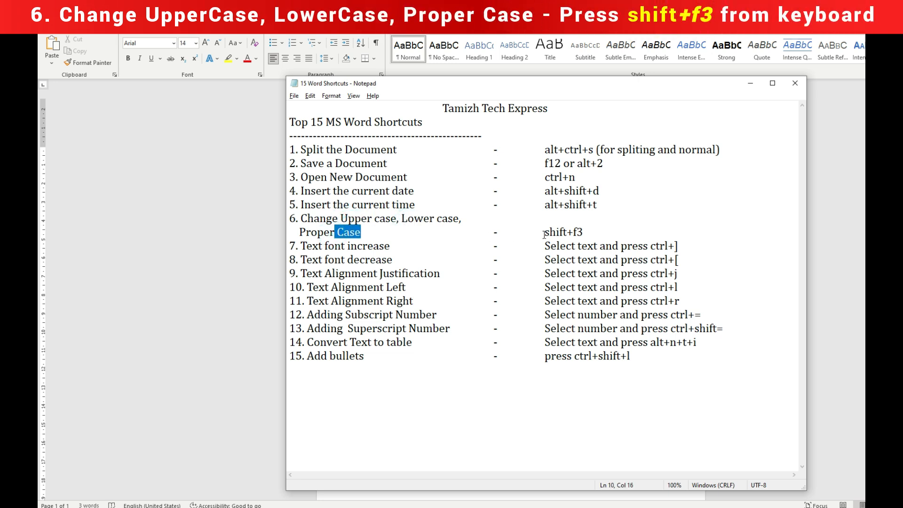
{"action": "left_click_drag", "start_coordinate": [544, 231], "coordinate": [589, 232]}
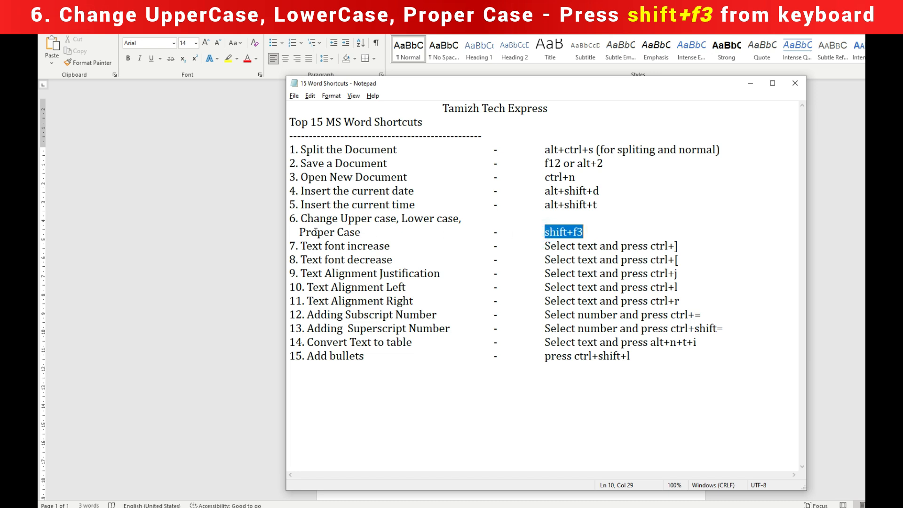
{"action": "left_click_drag", "start_coordinate": [316, 232], "coordinate": [337, 232]}
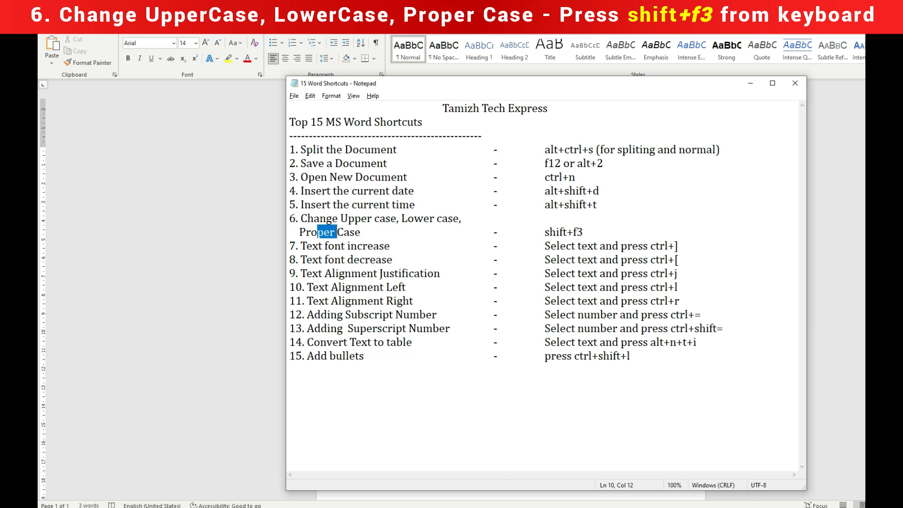
Step: Return to the welcome document and change the "hello world" line to proper case, "Hello World"
{"action": "left_click", "coordinate": [285, 475]}
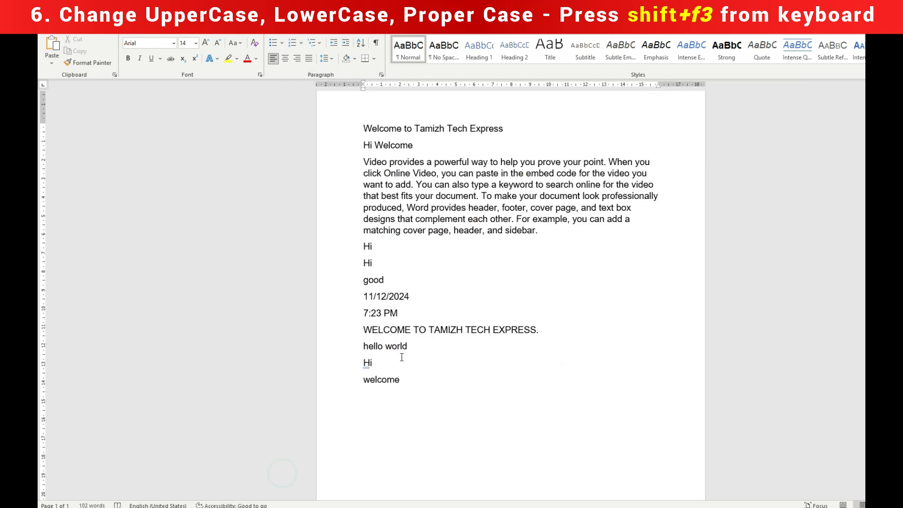
{"action": "left_click_drag", "start_coordinate": [362, 346], "coordinate": [411, 350]}
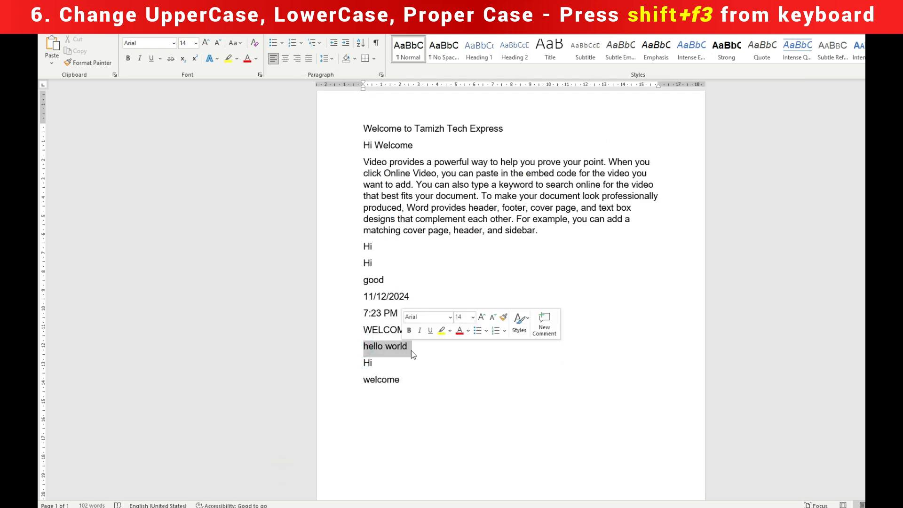
{"action": "key", "text": "shift+F3"}
{"action": "left_click", "coordinate": [417, 348]}
{"action": "left_click", "coordinate": [366, 347]}
{"action": "left_click_drag", "start_coordinate": [365, 347], "coordinate": [394, 349]}
{"action": "left_click", "coordinate": [413, 349]}
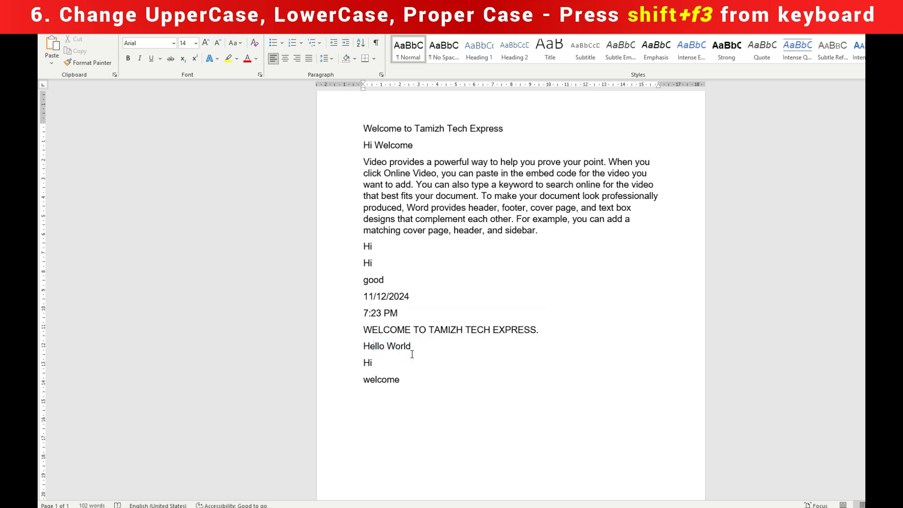
Step: Change the "Hello World" line to all uppercase
{"action": "key", "text": "shift+Home"}
{"action": "key", "text": "shift+F3"}
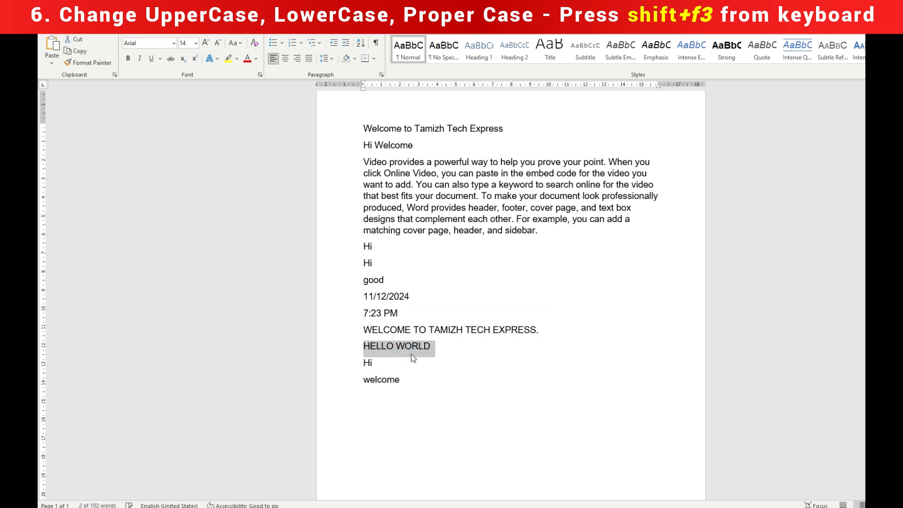
{"action": "left_click", "coordinate": [450, 344]}
Step: Change the "HELLO WORLD" line to all lowercase
{"action": "key", "text": "Home"}
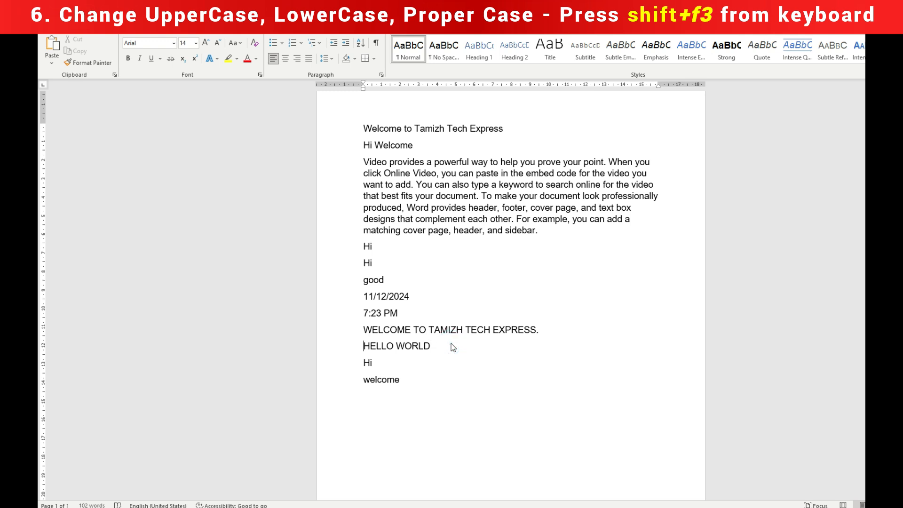
{"action": "key", "text": "shift+End"}
{"action": "key", "text": "shift+F3"}
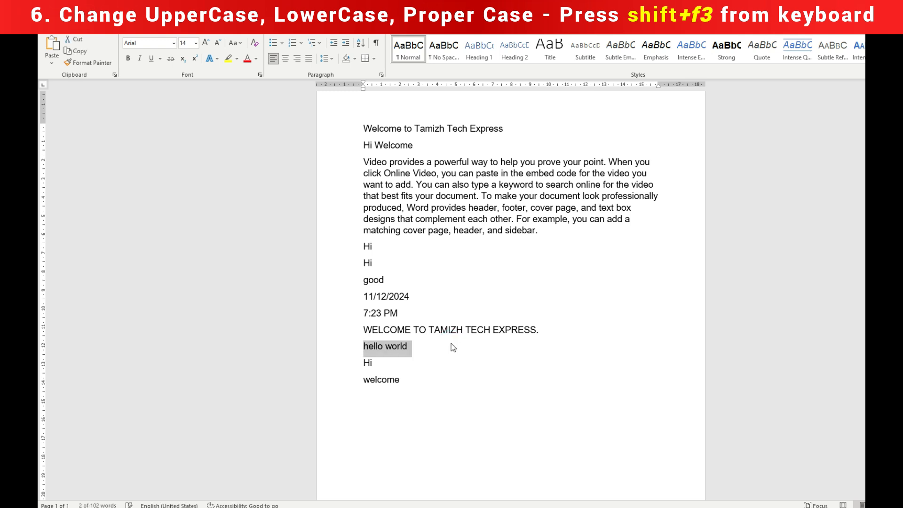
{"action": "left_click", "coordinate": [450, 346]}
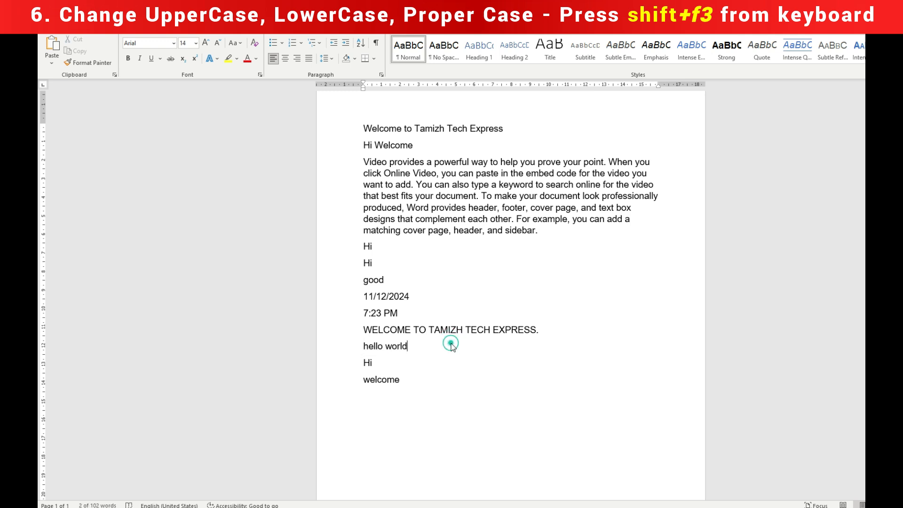
Step: Cycle the letter case of the whole paragraph beginning "Video provides" until it is in sentence case
{"action": "left_click_drag", "start_coordinate": [363, 162], "coordinate": [543, 233]}
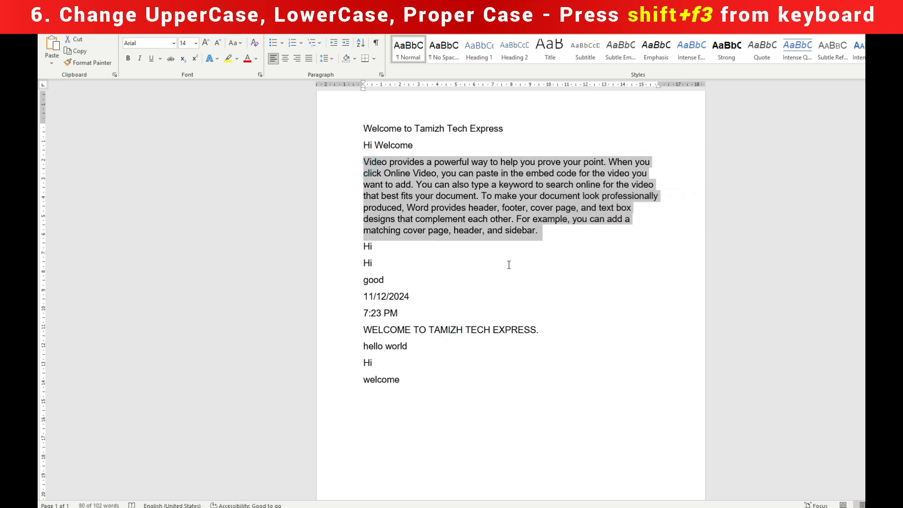
{"action": "key", "text": "shift+F3"}
{"action": "key", "text": "shift+F3"}
{"action": "key", "text": "shift+F3"}
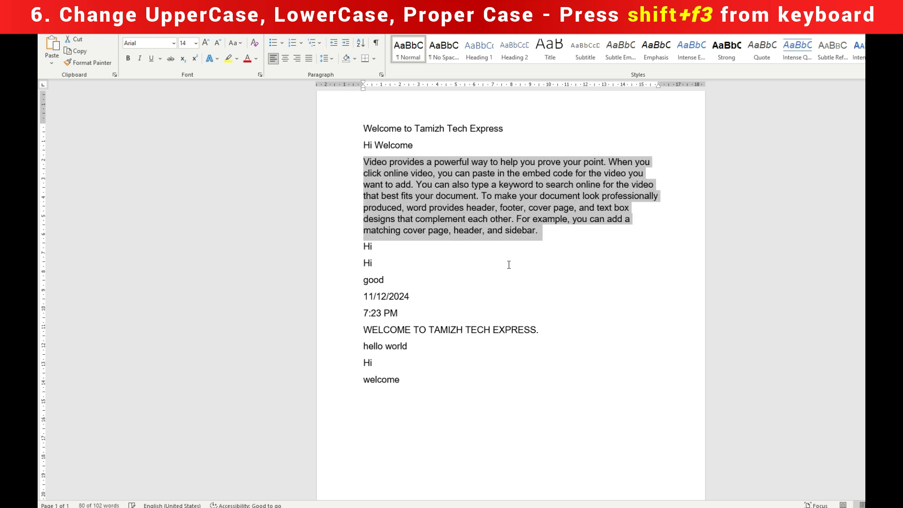
Step: Deselect the paragraph, switch to the "15 Word Shortcuts" Notepad list, and examine the entries for increasing and decreasing text font size
{"action": "left_click", "coordinate": [518, 265]}
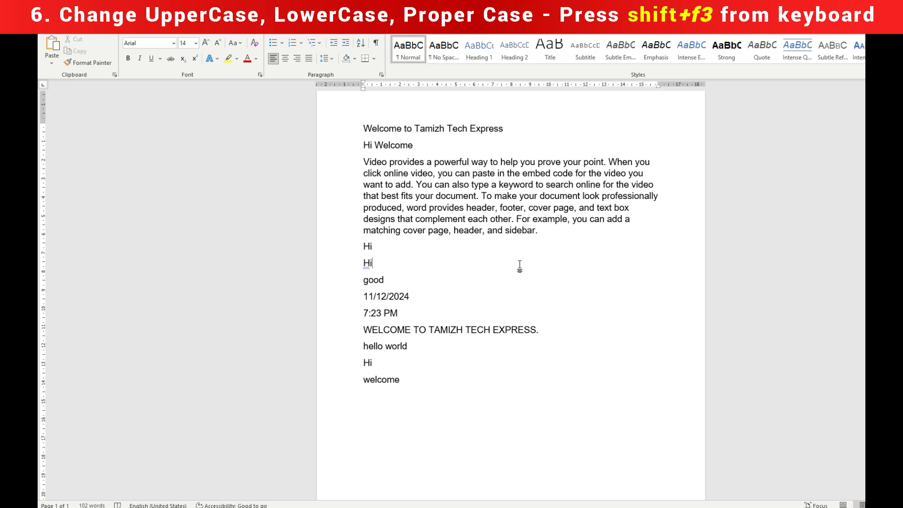
{"action": "left_click", "coordinate": [365, 507]}
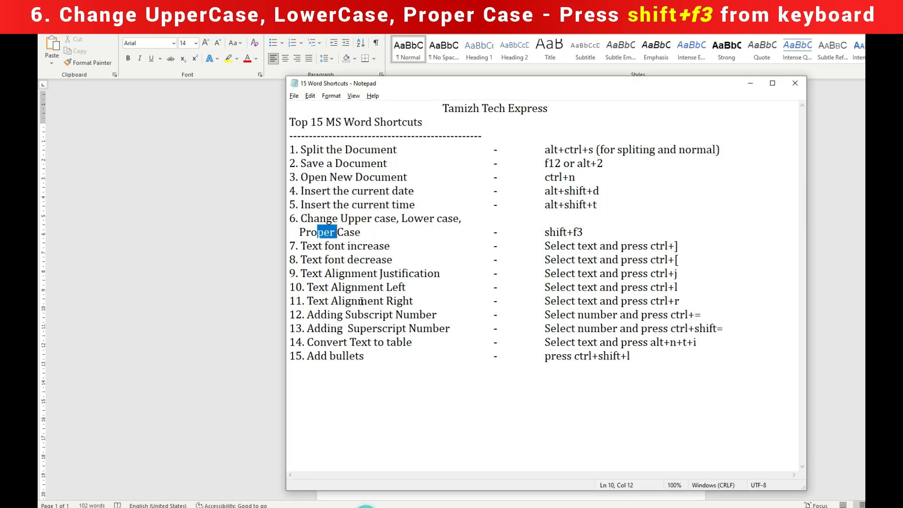
{"action": "left_click", "coordinate": [353, 259]}
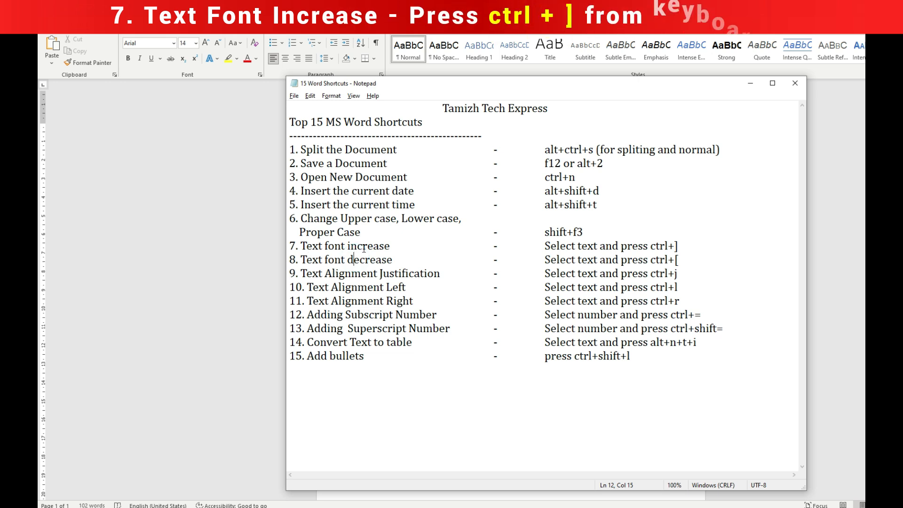
{"action": "key", "text": "Left"}
{"action": "key", "text": "shift+Right"}
{"action": "key", "text": "shift+Right"}
{"action": "key", "text": "shift+Right"}
{"action": "key", "text": "shift+Right"}
{"action": "key", "text": "shift+Right"}
{"action": "key", "text": "shift+Right"}
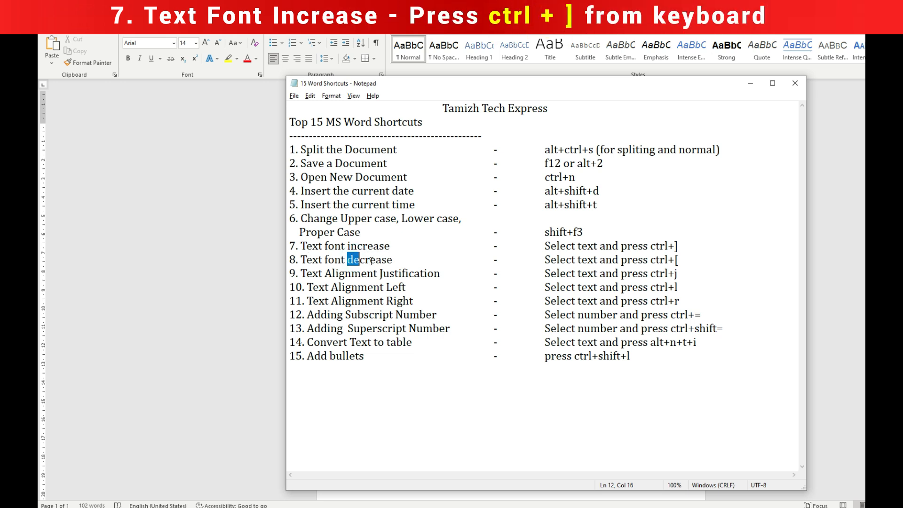
{"action": "left_click_drag", "start_coordinate": [544, 246], "coordinate": [597, 245]}
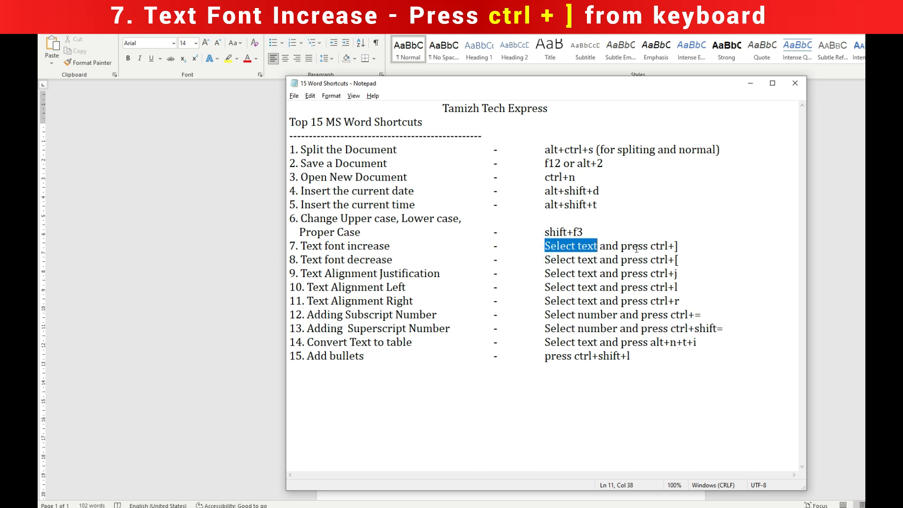
{"action": "left_click_drag", "start_coordinate": [651, 246], "coordinate": [667, 247]}
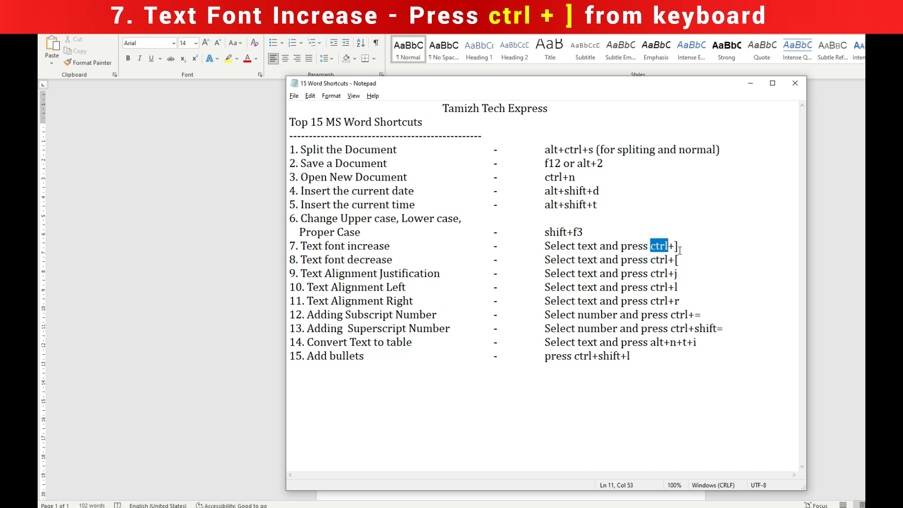
{"action": "left_click", "coordinate": [680, 249]}
{"action": "left_click", "coordinate": [682, 248]}
Step: Switch back to Word and increase the font size of the paragraph beginning "Video provides" stepwise to 21 pt
{"action": "key", "text": "alt+Tab"}
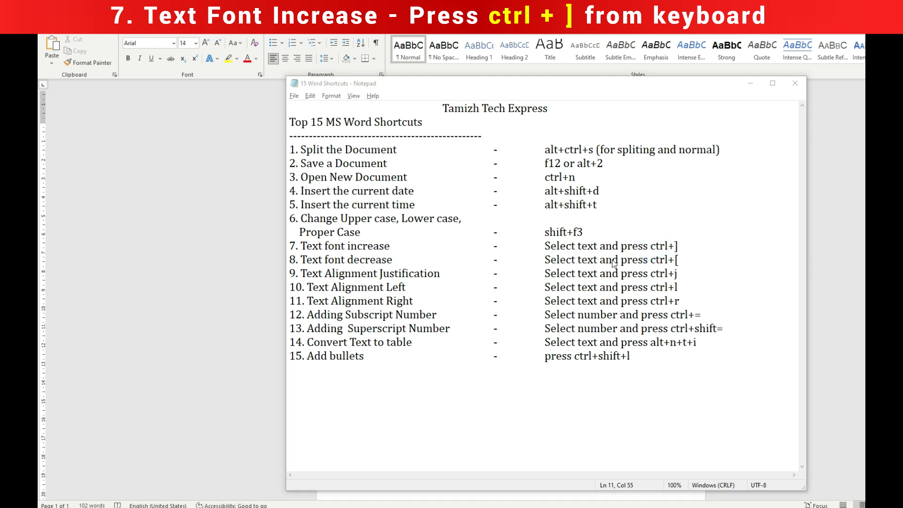
{"action": "left_click", "coordinate": [529, 251]}
{"action": "left_click_drag", "start_coordinate": [361, 161], "coordinate": [532, 244]}
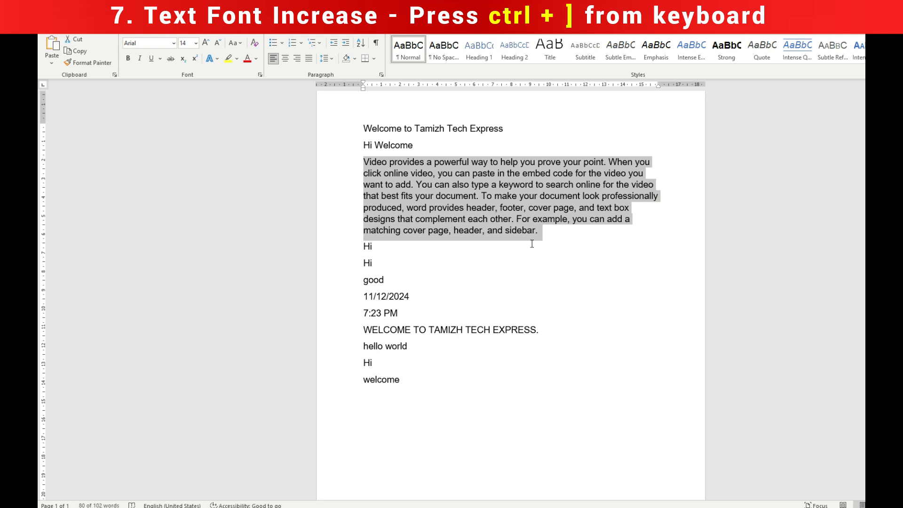
{"action": "key", "text": "ctrl+bracketright"}
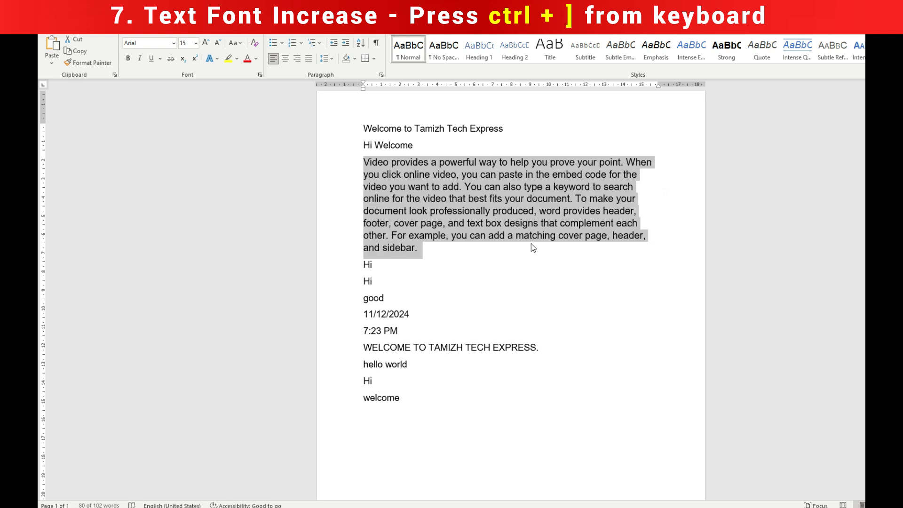
{"action": "key", "text": "ctrl+bracketright"}
{"action": "key", "text": "ctrl+bracketright"}
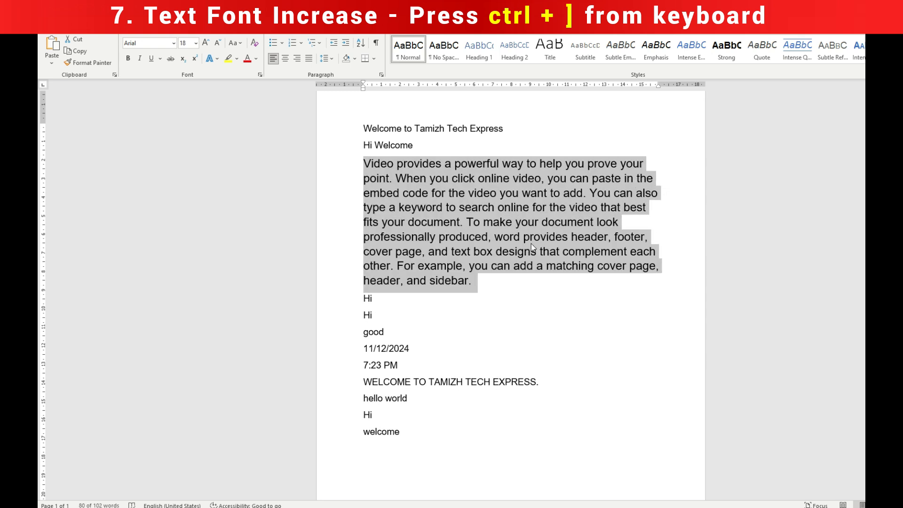
{"action": "key", "text": "ctrl+bracketright"}
{"action": "key", "text": "ctrl+bracketright"}
{"action": "key", "text": "ctrl+bracketright"}
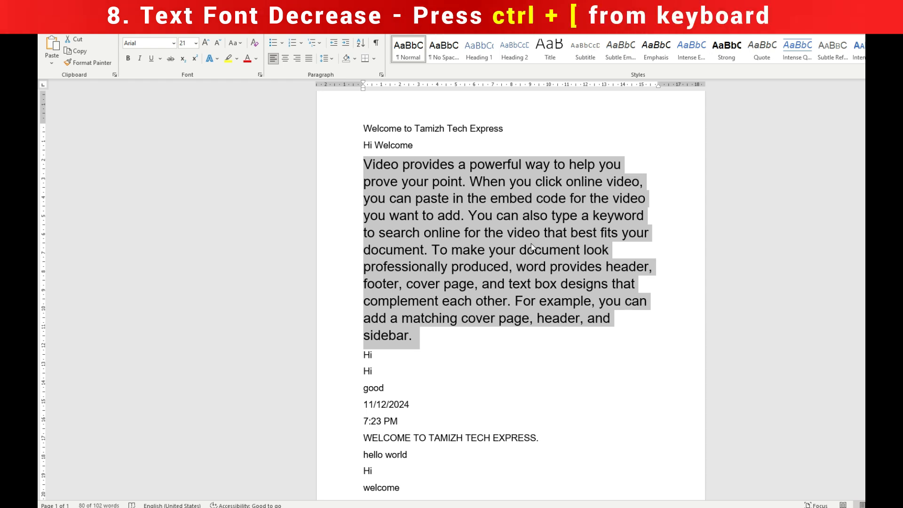
Step: Decrease the font size of the paragraph beginning "Video provides" stepwise to 10 pt and deselect it
{"action": "key", "text": "ctrl+bracketleft"}
{"action": "key", "text": "ctrl+bracketleft"}
{"action": "key", "text": "ctrl+bracketleft"}
{"action": "key", "text": "ctrl+bracketleft"}
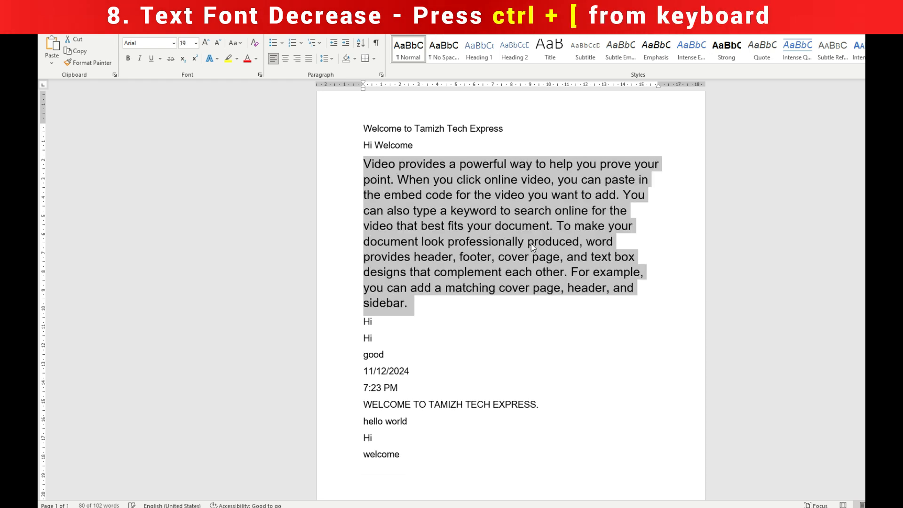
{"action": "key", "text": "ctrl+bracketleft"}
{"action": "key", "text": "ctrl+bracketleft"}
{"action": "key", "text": "ctrl+bracketleft"}
{"action": "key", "text": "ctrl+bracketleft"}
{"action": "key", "text": "ctrl+bracketleft"}
{"action": "key", "text": "ctrl+bracketleft"}
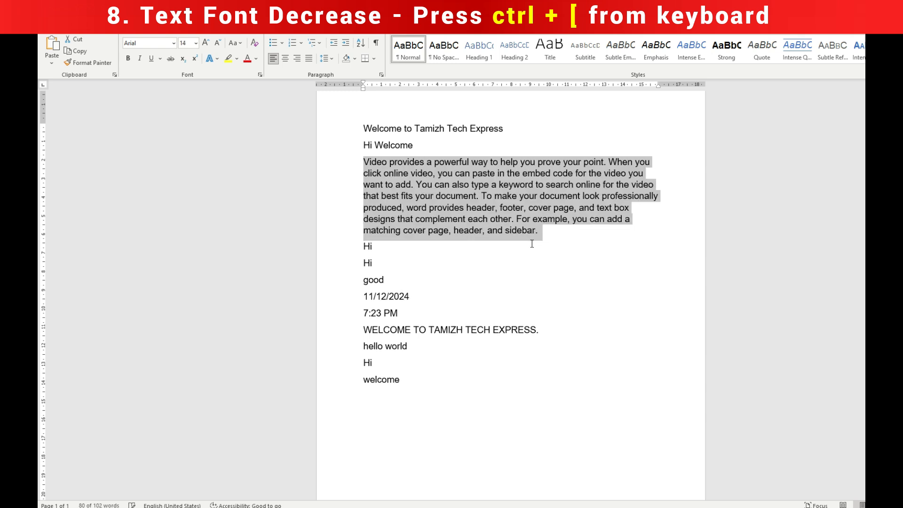
{"action": "key", "text": "ctrl+bracketleft"}
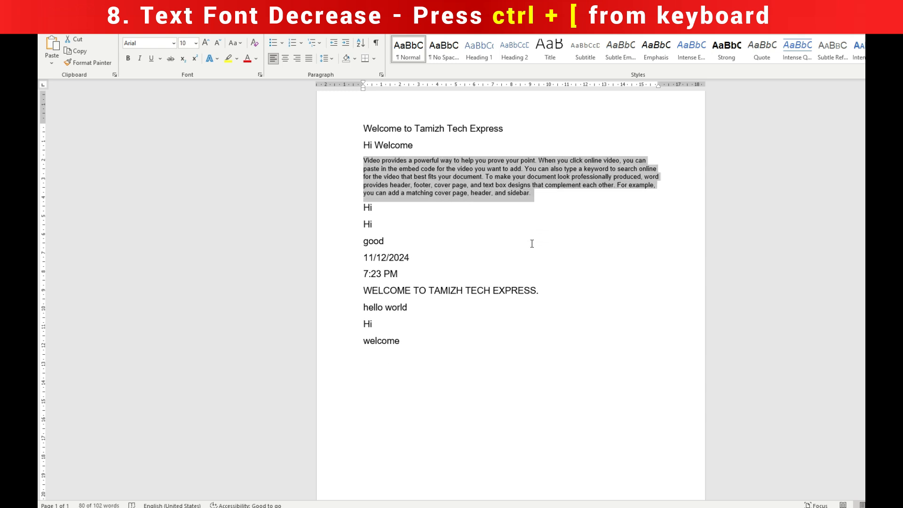
{"action": "left_click", "coordinate": [532, 249]}
Step: Consult the Notepad shortcut list for the text font decrease and text alignment justification entries
{"action": "key", "text": "alt+Tab"}
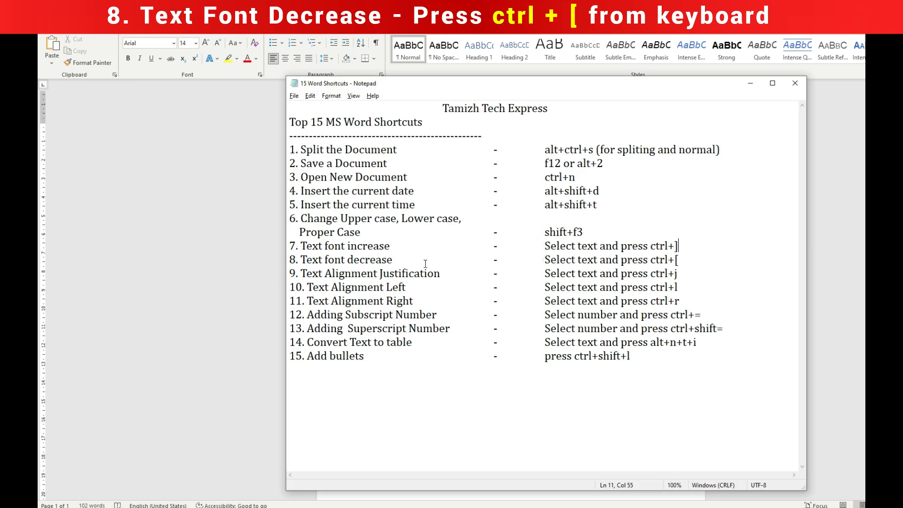
{"action": "left_click", "coordinate": [675, 245]}
{"action": "left_click", "coordinate": [680, 259]}
{"action": "key", "text": "alt+Tab"}
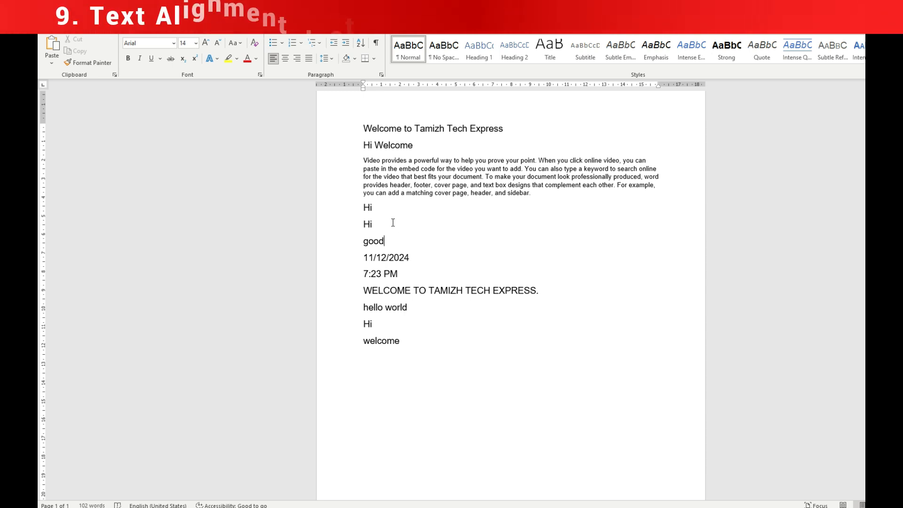
{"action": "key", "text": "alt+Tab"}
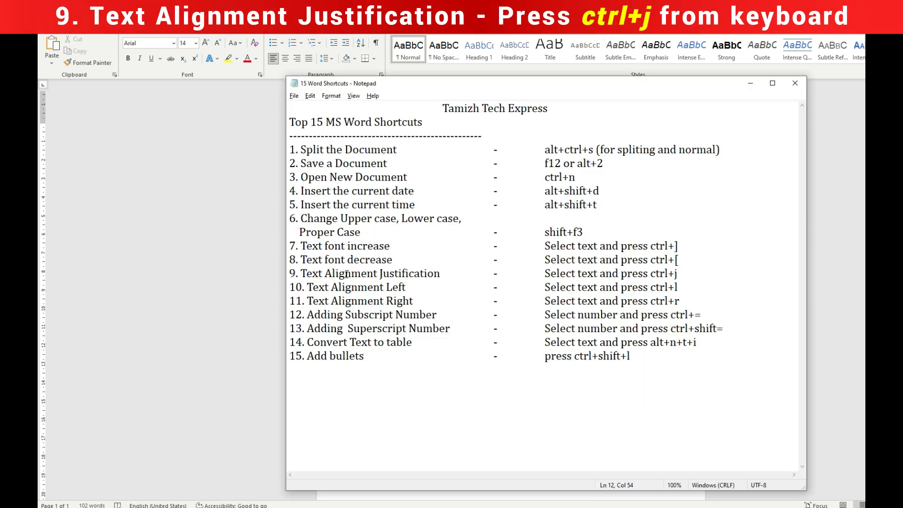
Step: Return to Word and raise the font size of the paragraph beginning "Video provides" to 12 pt
{"action": "key", "text": "alt+Tab"}
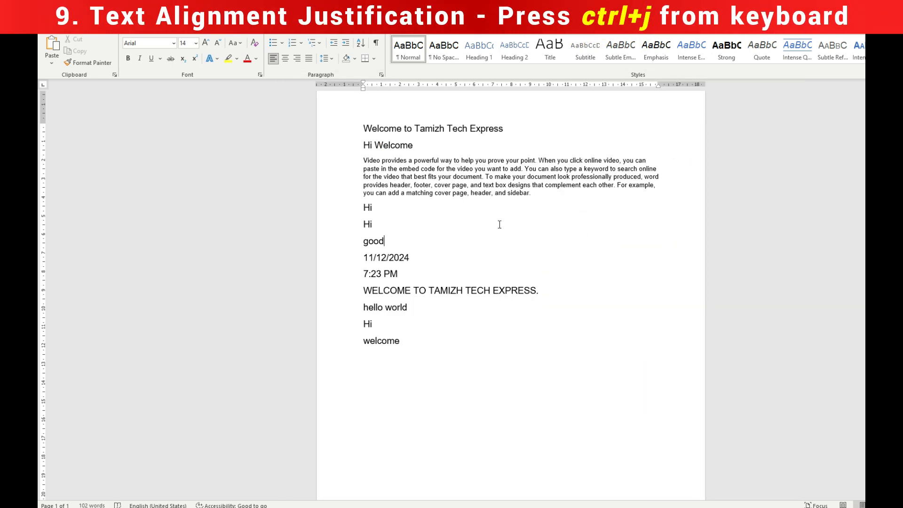
{"action": "left_click_drag", "start_coordinate": [367, 161], "coordinate": [538, 198]}
{"action": "key", "text": "ctrl+bracketright"}
{"action": "key", "text": "ctrl+bracketright"}
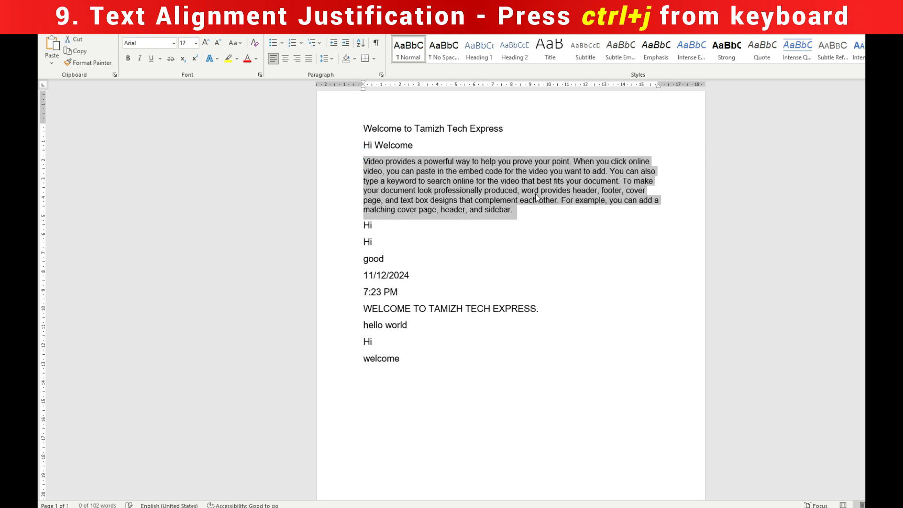
{"action": "left_click", "coordinate": [552, 212]}
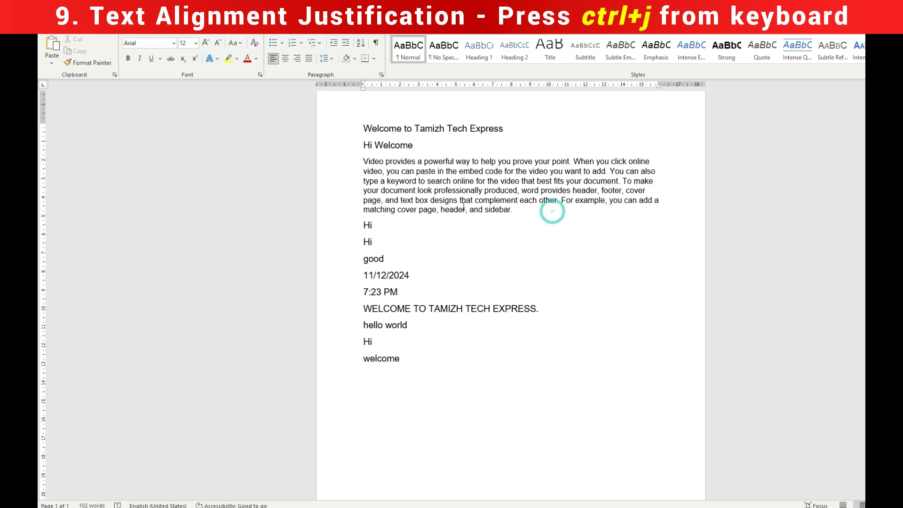
Step: Check the Notepad list again, return to Word, and justify the paragraph beginning "Video provides"
{"action": "key", "text": "alt+Tab"}
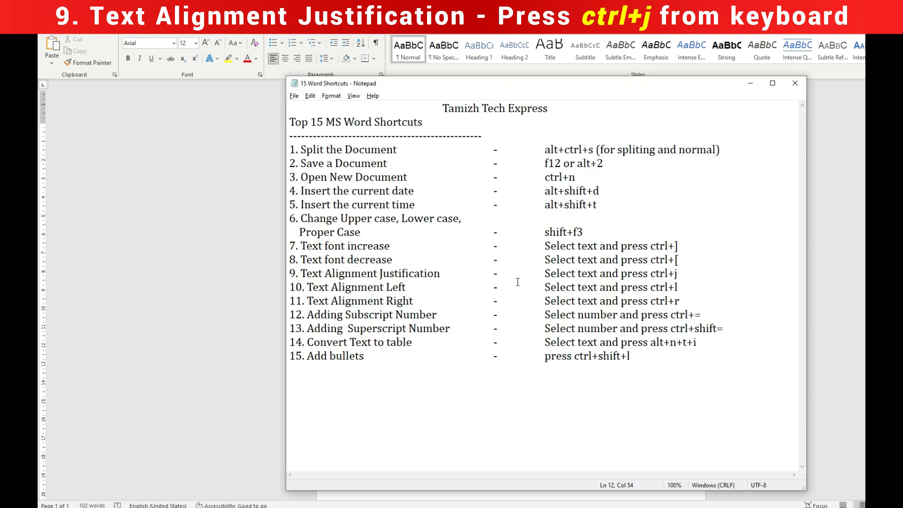
{"action": "key", "text": "alt+Tab"}
{"action": "left_click_drag", "start_coordinate": [362, 163], "coordinate": [515, 210]}
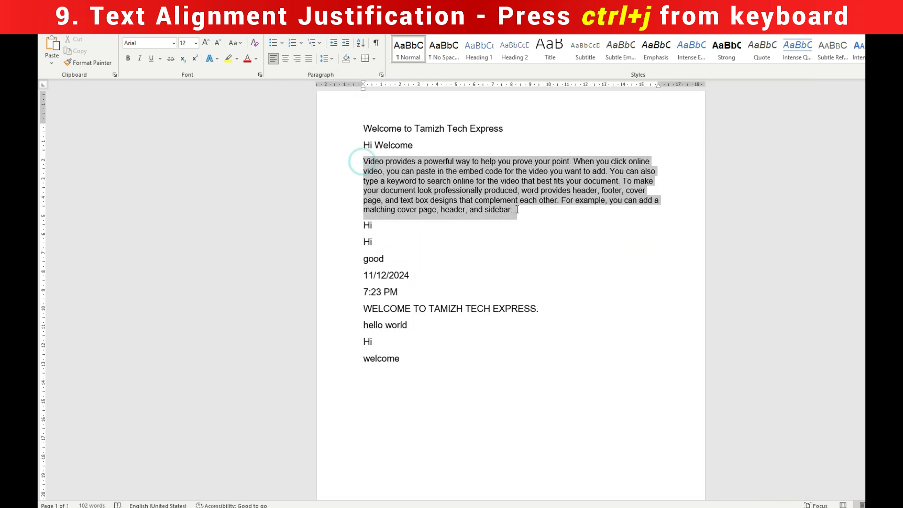
{"action": "left_click", "coordinate": [524, 217]}
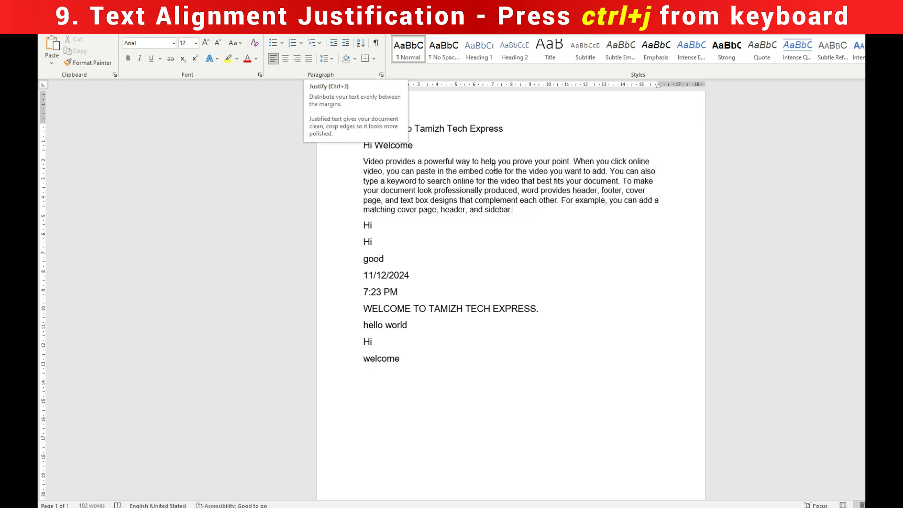
{"action": "left_click_drag", "start_coordinate": [361, 161], "coordinate": [518, 211]}
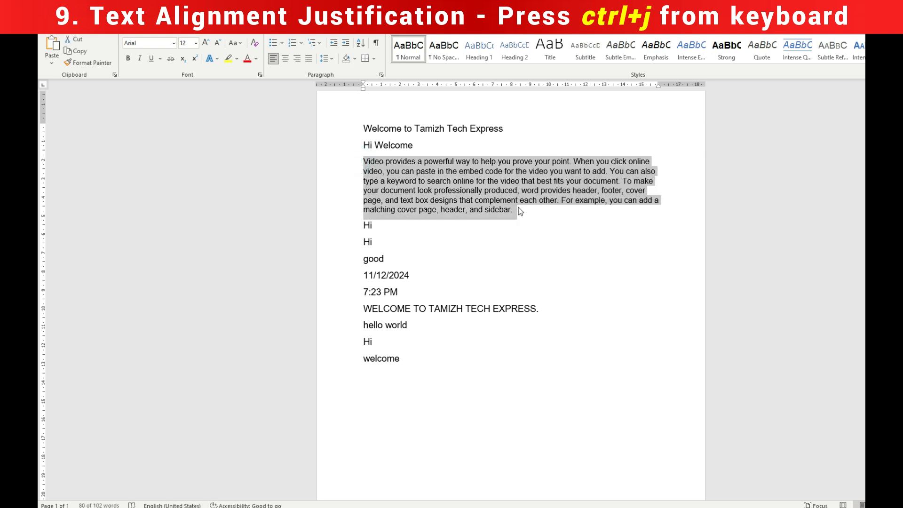
{"action": "key", "text": "ctrl+j"}
{"action": "left_click", "coordinate": [537, 217]}
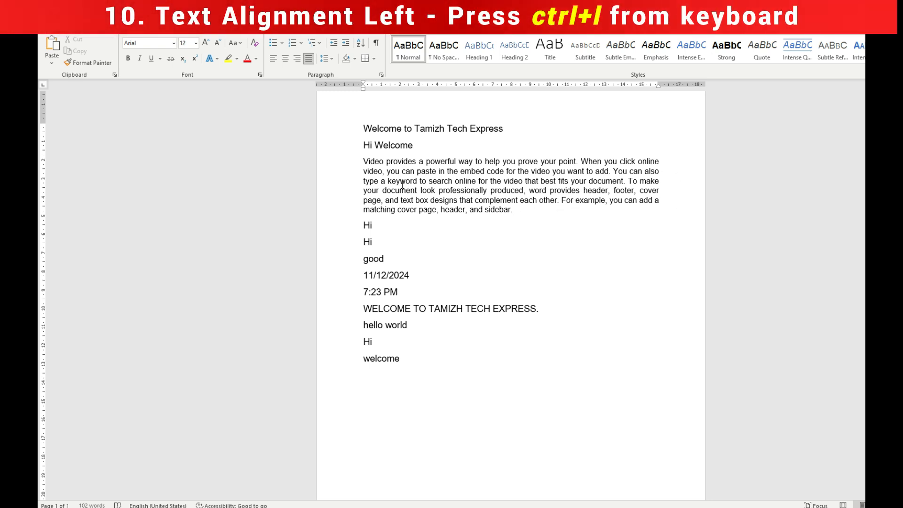
Step: Left-align the paragraph beginning "Video provides" and deselect it
{"action": "left_click_drag", "start_coordinate": [364, 161], "coordinate": [532, 223]}
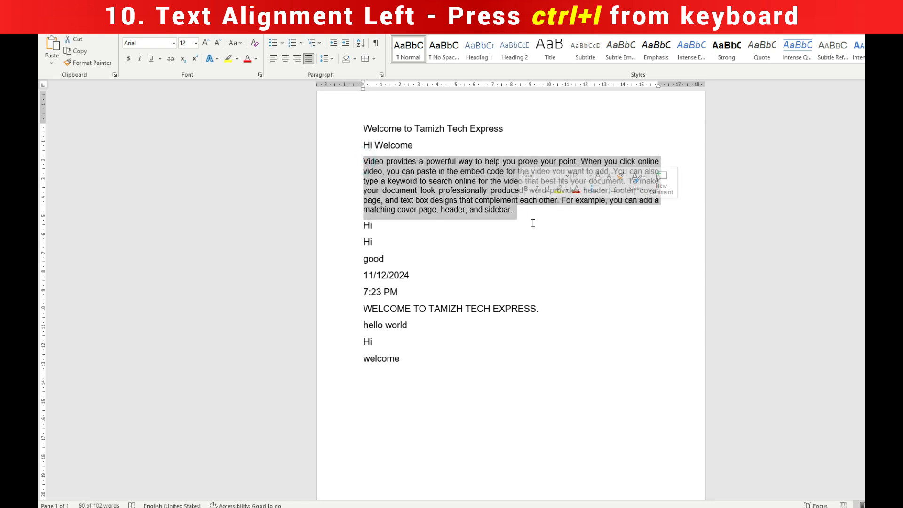
{"action": "key", "text": "ctrl+l"}
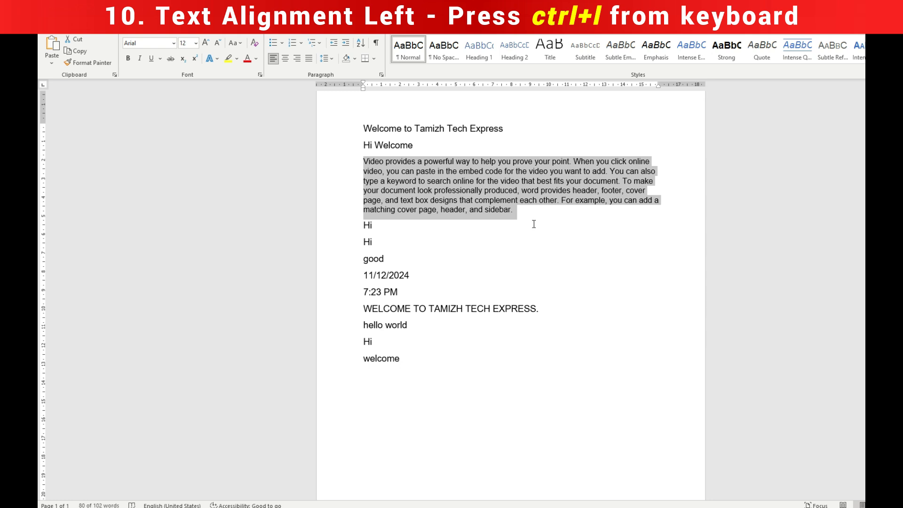
{"action": "left_click", "coordinate": [534, 224]}
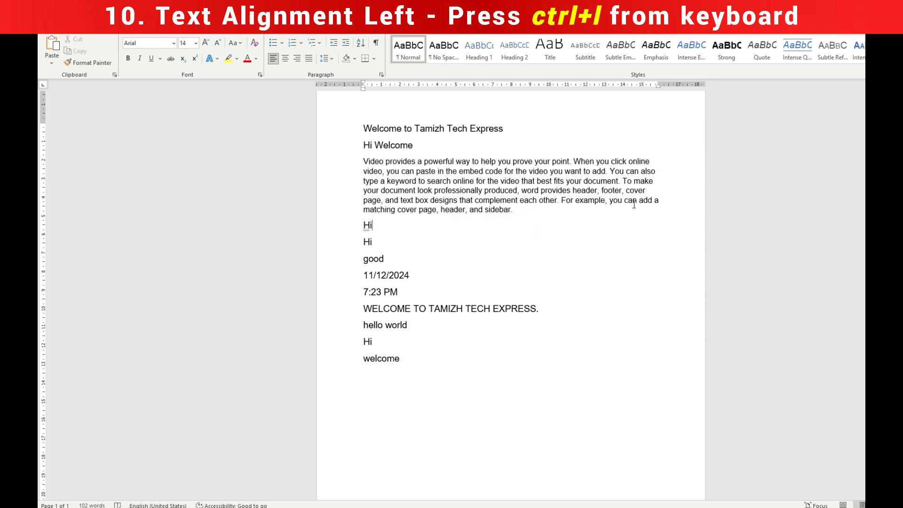
Step: Right-align the paragraph beginning "Video provides" and deselect it
{"action": "left_click_drag", "start_coordinate": [362, 161], "coordinate": [529, 215]}
{"action": "key", "text": "ctrl+r"}
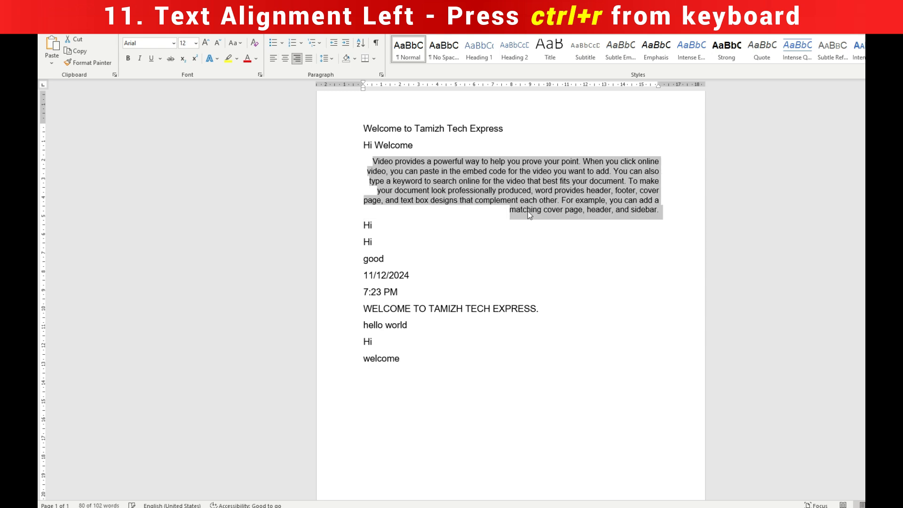
{"action": "left_click", "coordinate": [563, 212]}
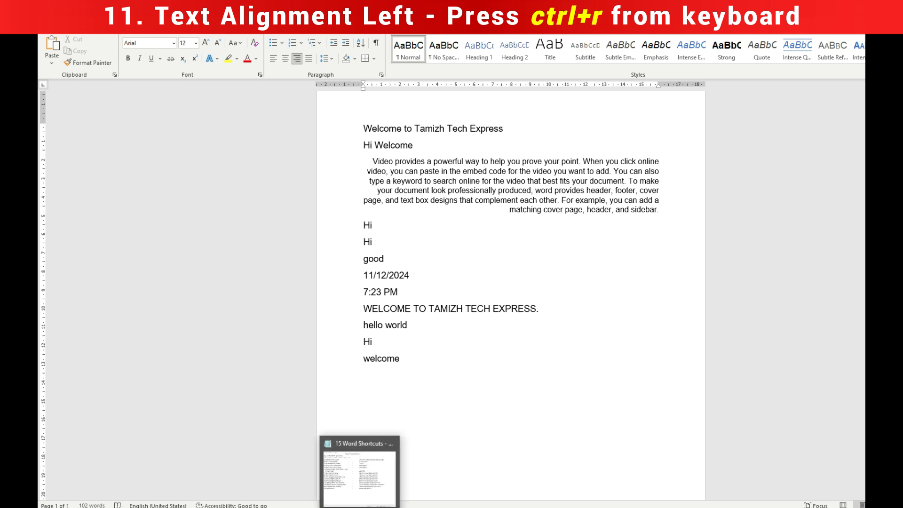
Step: Review the justification, left and right alignment entries in the Notepad shortcut list, and return to the Word document
{"action": "left_click", "coordinate": [357, 477]}
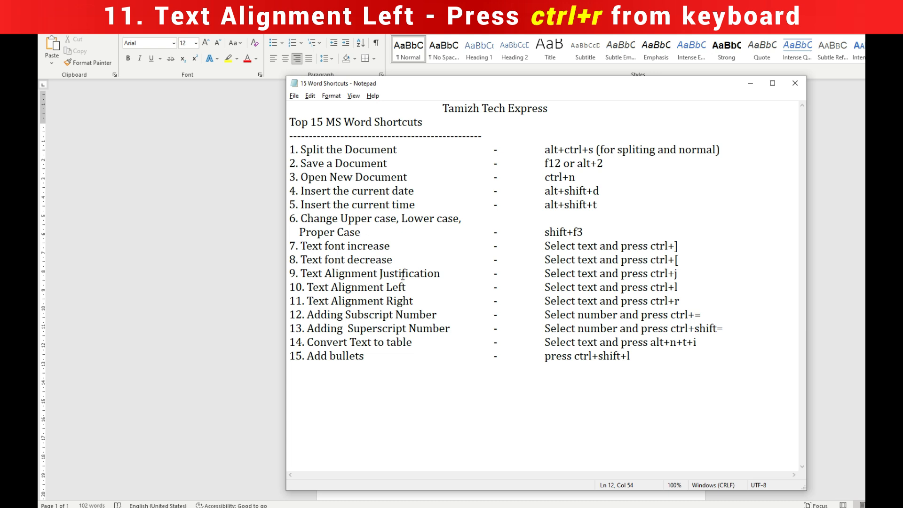
{"action": "left_click_drag", "start_coordinate": [595, 274], "coordinate": [556, 273]}
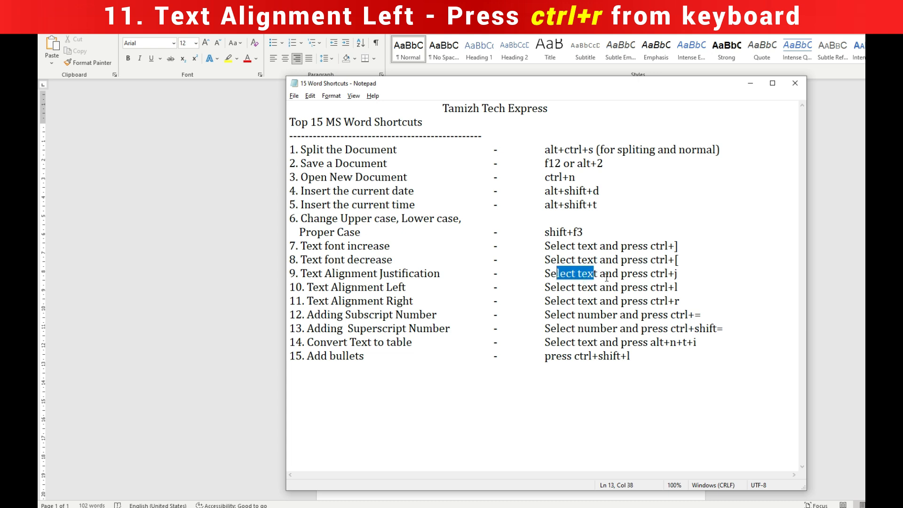
{"action": "left_click_drag", "start_coordinate": [651, 275], "coordinate": [679, 301]}
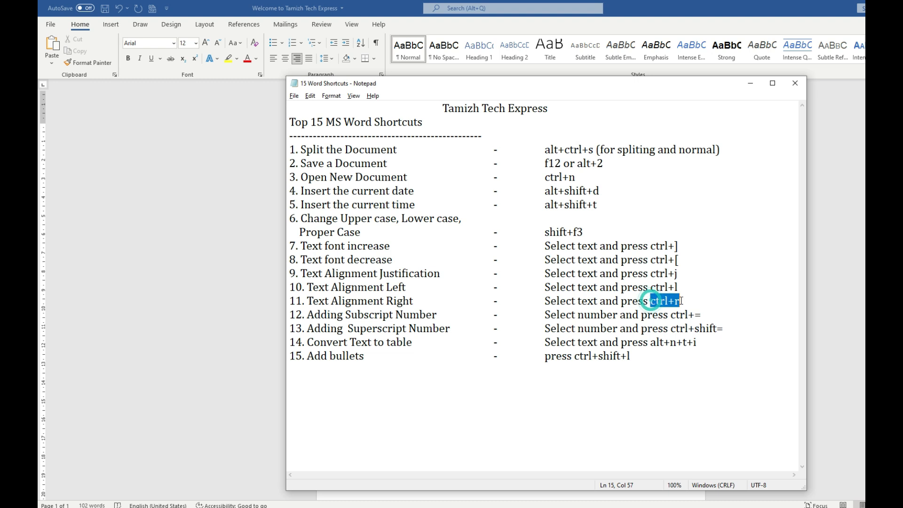
{"action": "key", "text": "alt+Tab"}
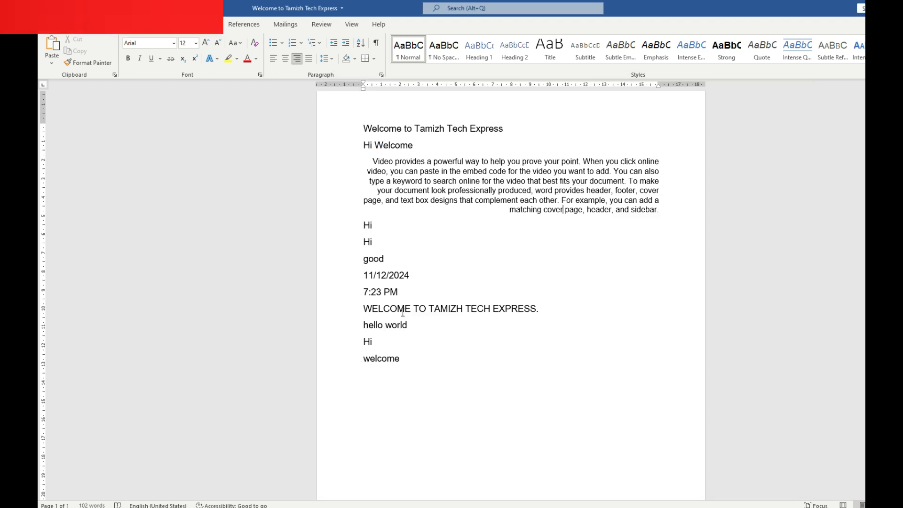